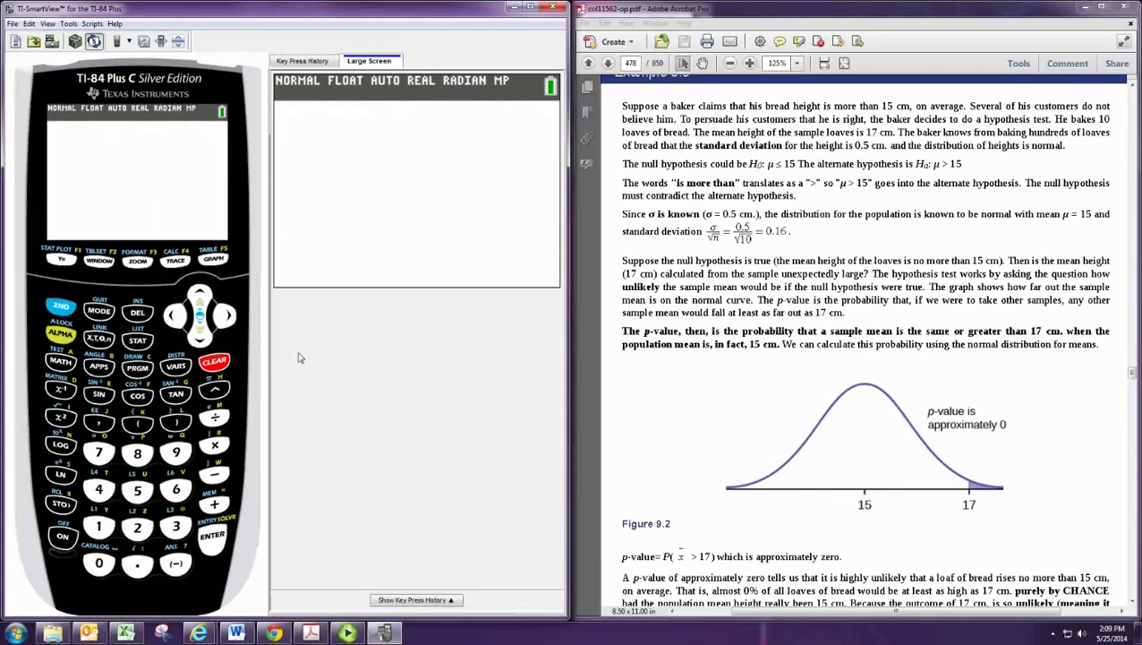
# Step: Scroll the PDF up to Example 9.9's header and briefly highlight the σ/√n = 0.16 formula
pyautogui.click(677, 386)
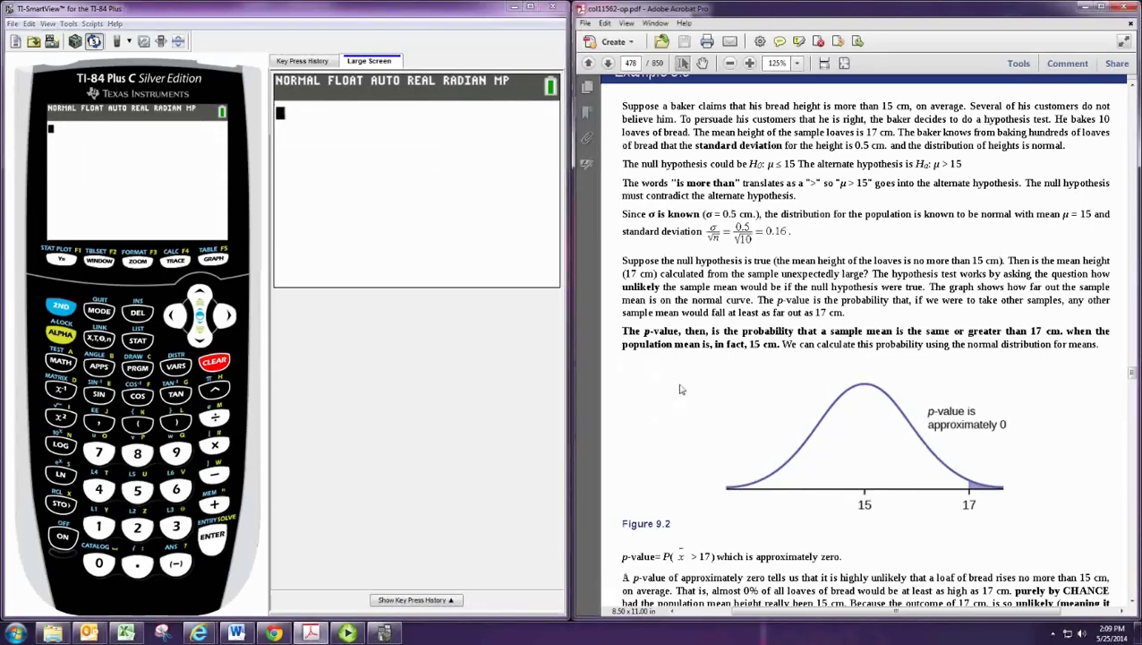
pyautogui.scroll(1, 895, 376)
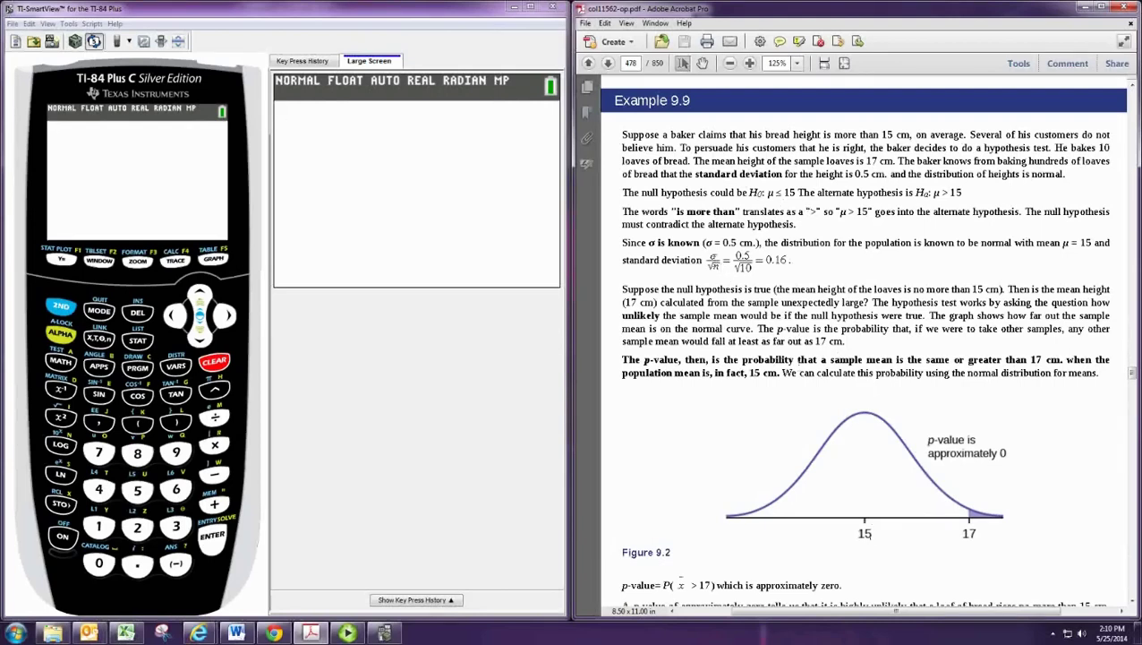
pyautogui.moveTo(709, 262); pyautogui.dragTo(782, 268)
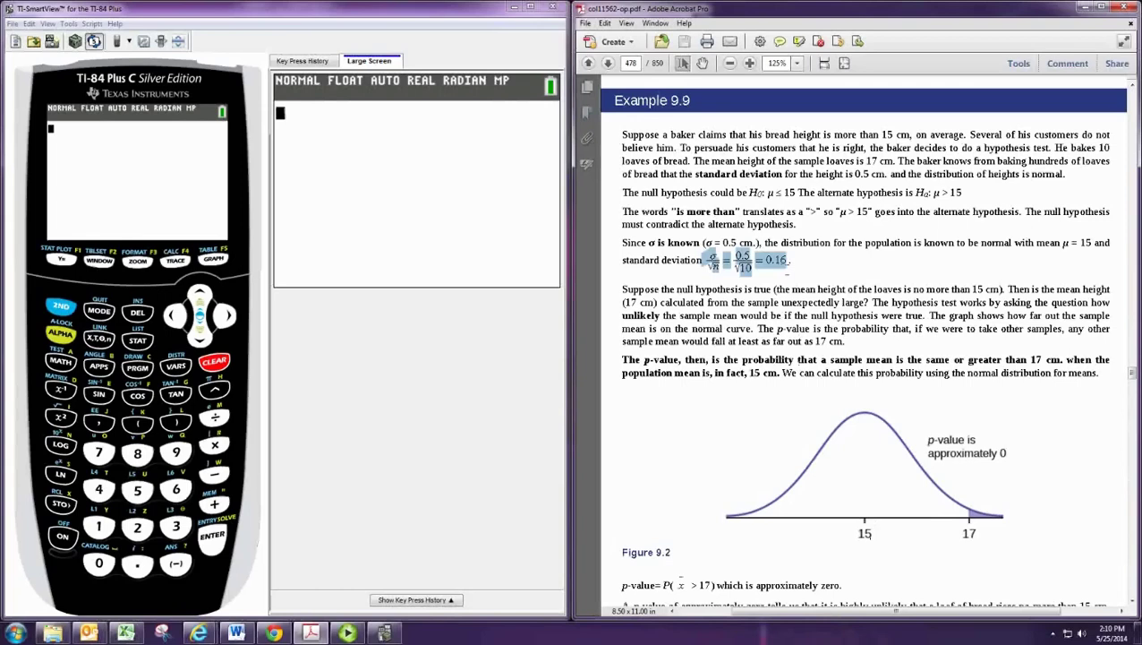
pyautogui.click(785, 268)
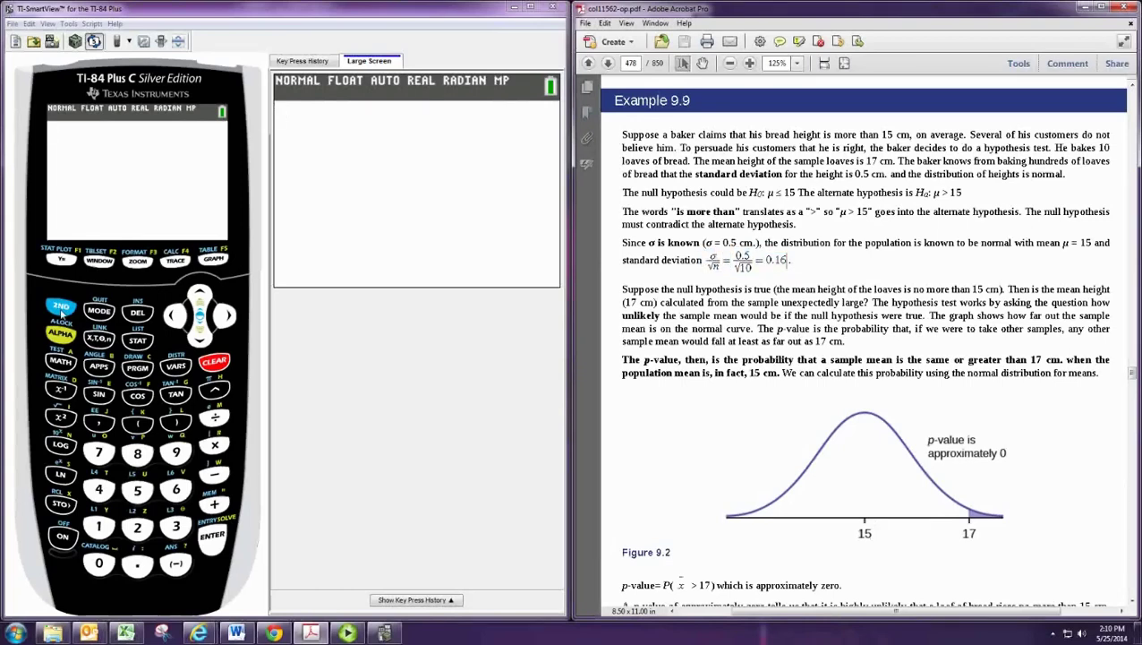
# Step: Start normalcdf with lower bound 17 and upper bound 10^99
pyautogui.click(61, 306)
pyautogui.click(175, 366)
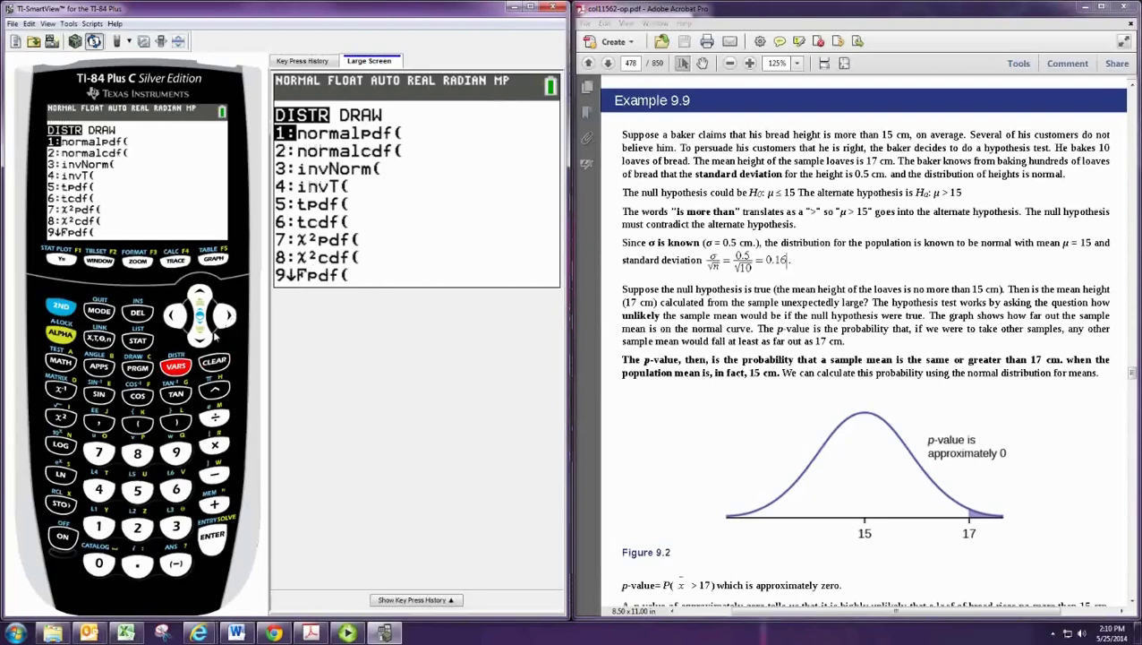
pyautogui.click(204, 335)
pyautogui.click(213, 530)
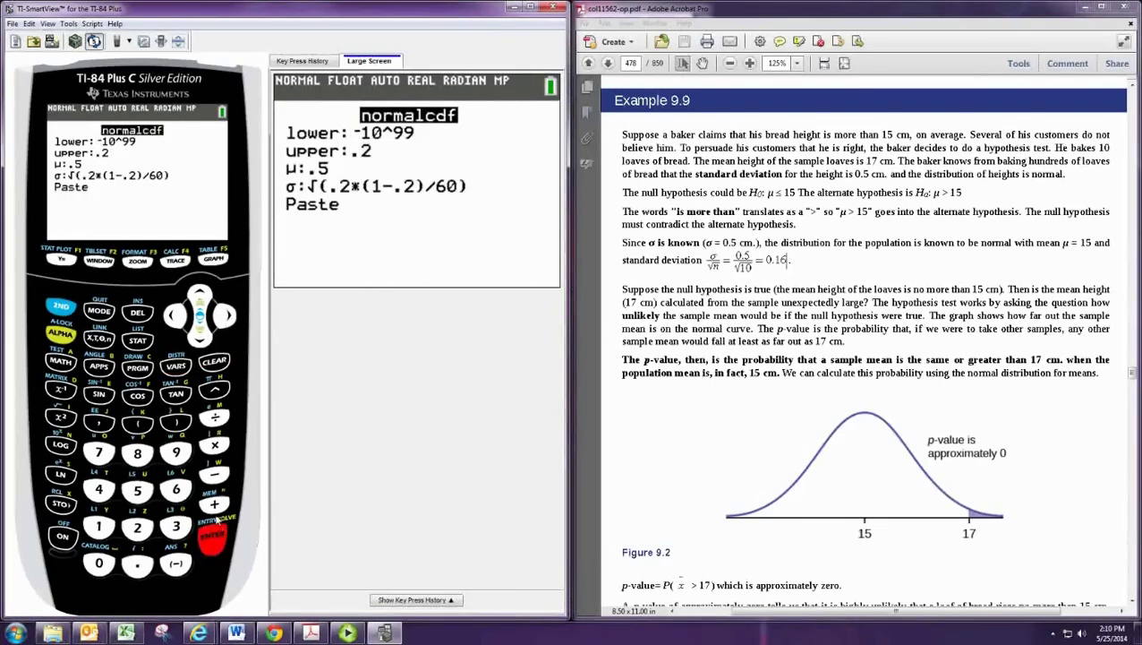
pyautogui.click(99, 527)
pyautogui.click(99, 452)
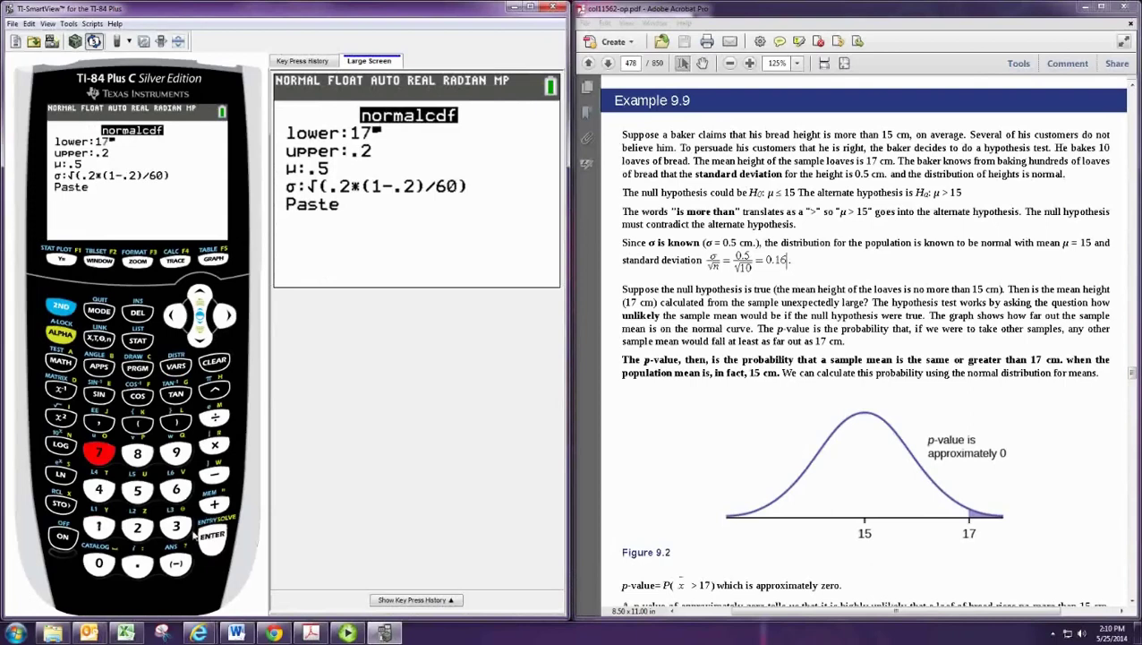
pyautogui.click(213, 536)
pyautogui.click(99, 528)
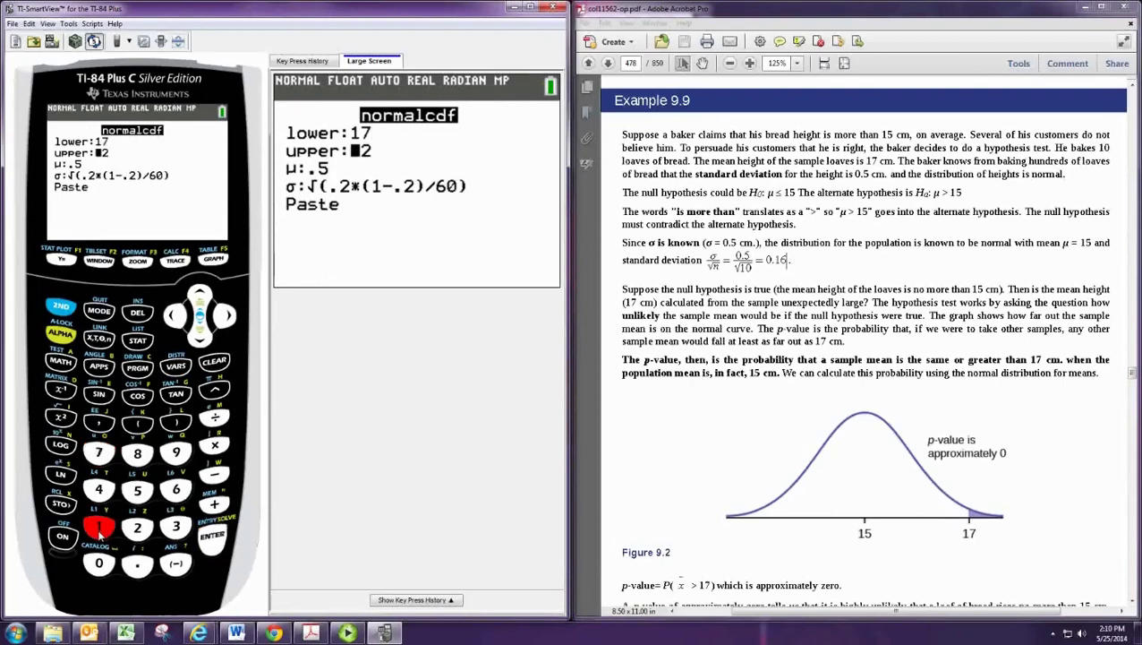
pyautogui.write('10^99')
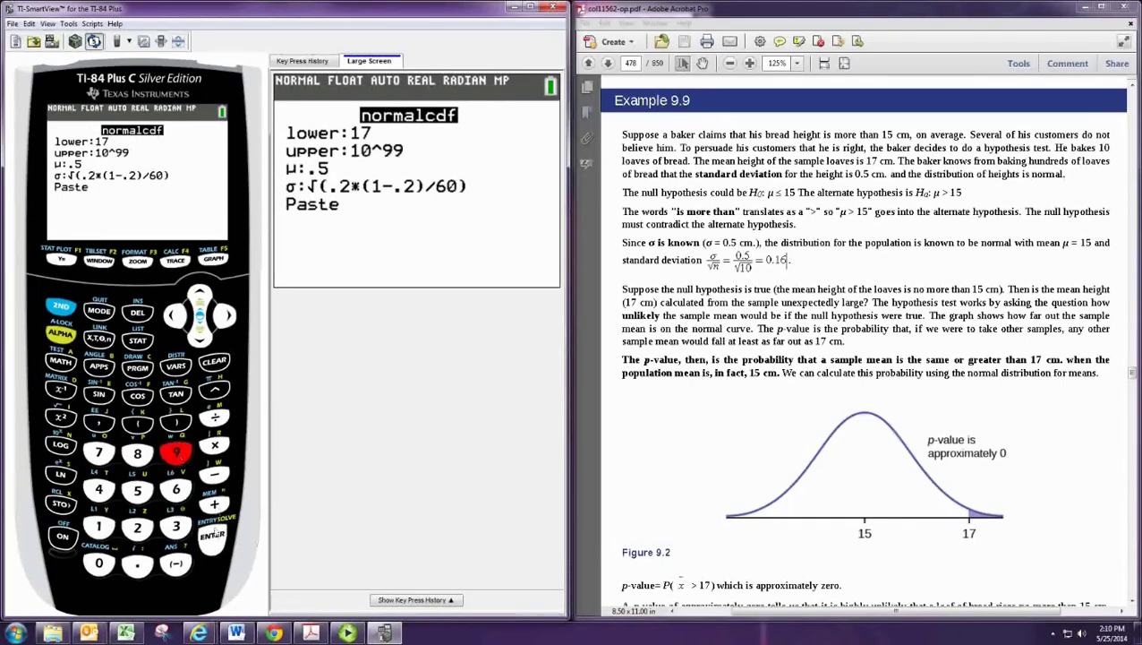
pyautogui.click(213, 535)
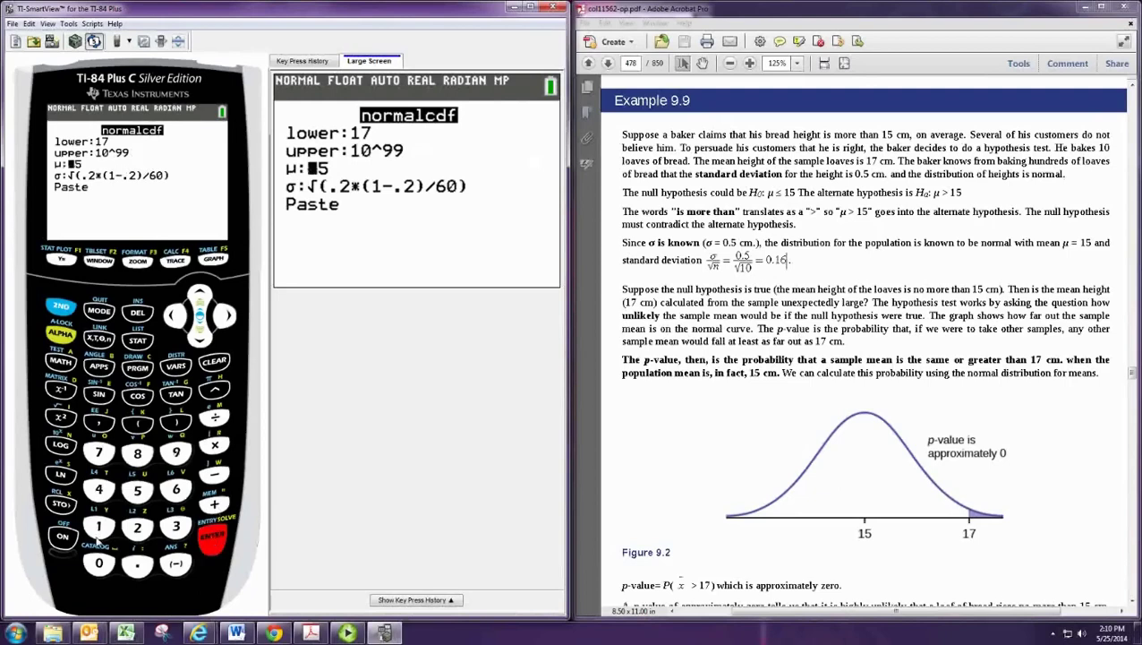
# Step: Enter μ 15 and σ .5/√(10), then paste and evaluate to get 5.85483065E-37
pyautogui.write('15')
pyautogui.click(212, 547)
pyautogui.click(137, 563)
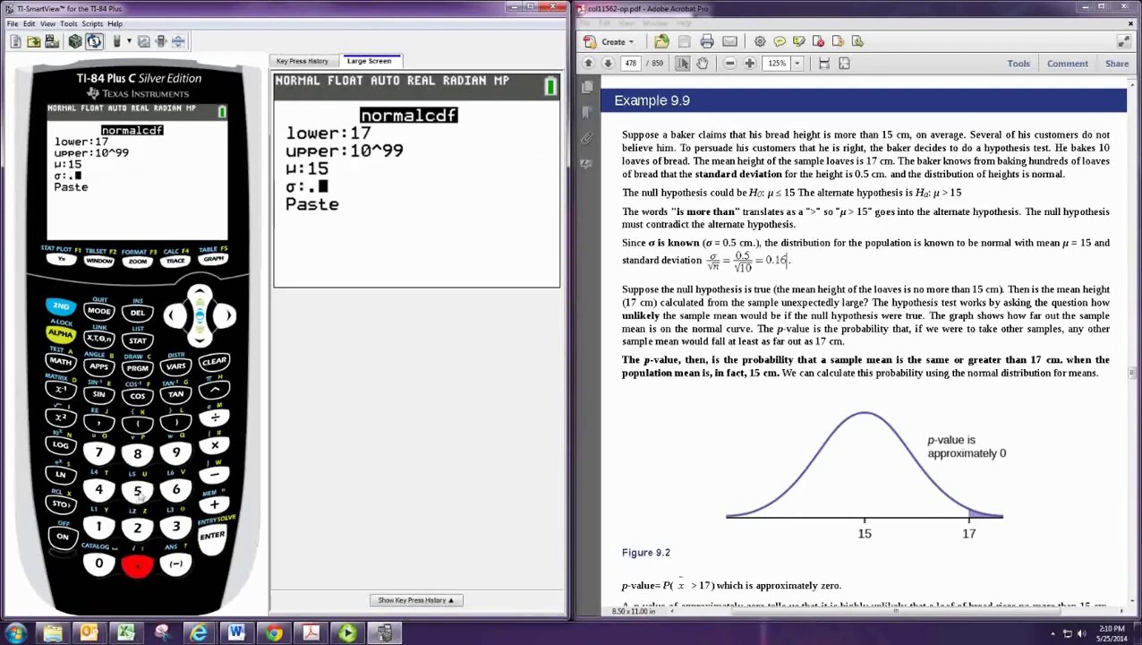
pyautogui.click(137, 490)
pyautogui.click(214, 417)
pyautogui.click(61, 306)
pyautogui.click(61, 417)
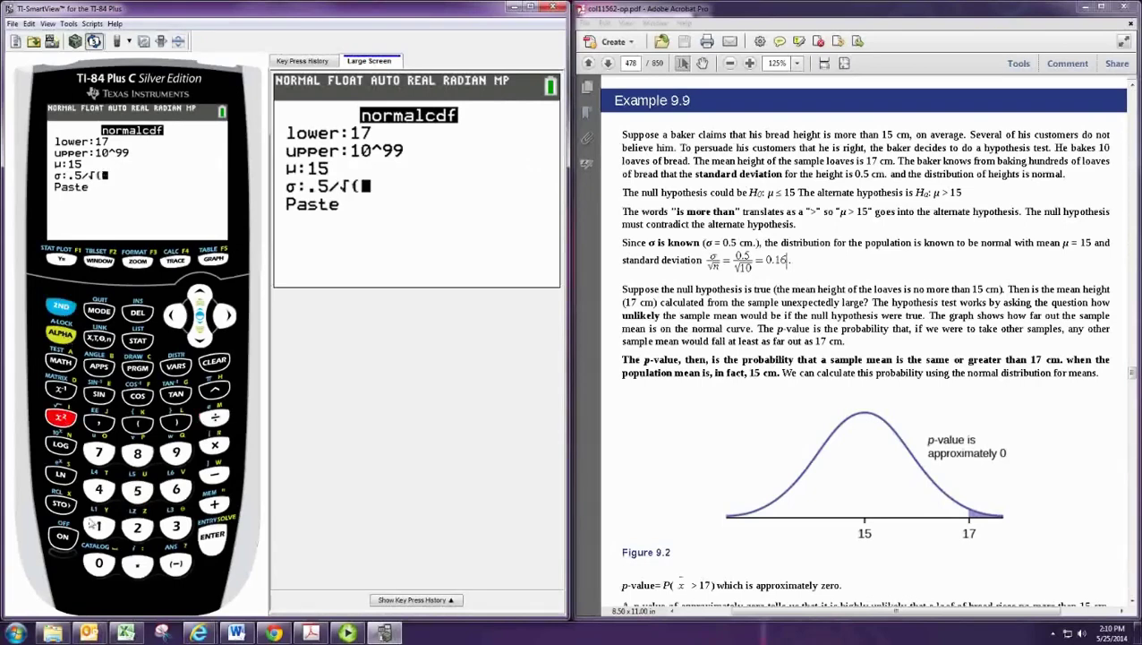
pyautogui.click(99, 526)
pyautogui.click(98, 563)
pyautogui.click(176, 421)
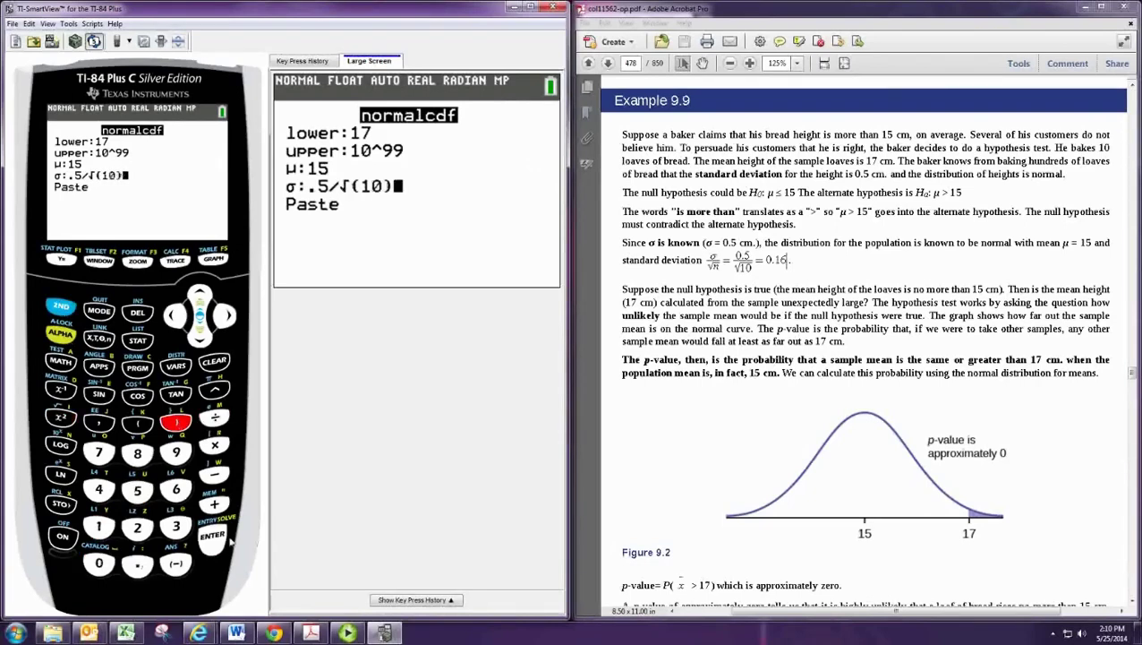
pyautogui.click(212, 540)
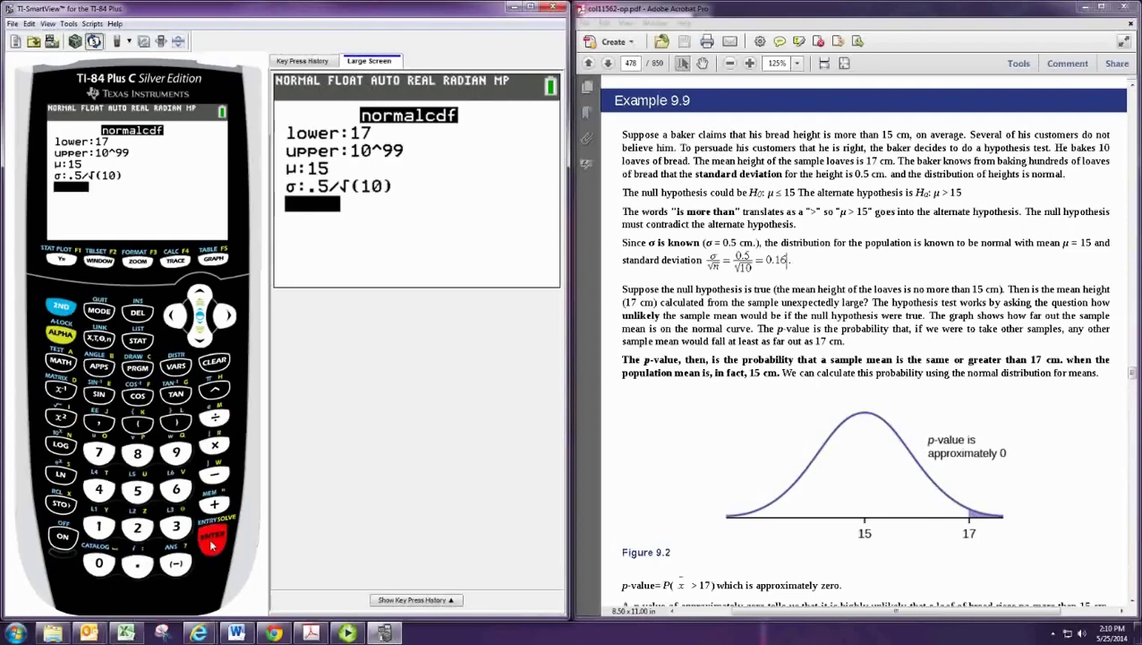
pyautogui.click(213, 541)
pyautogui.click(212, 541)
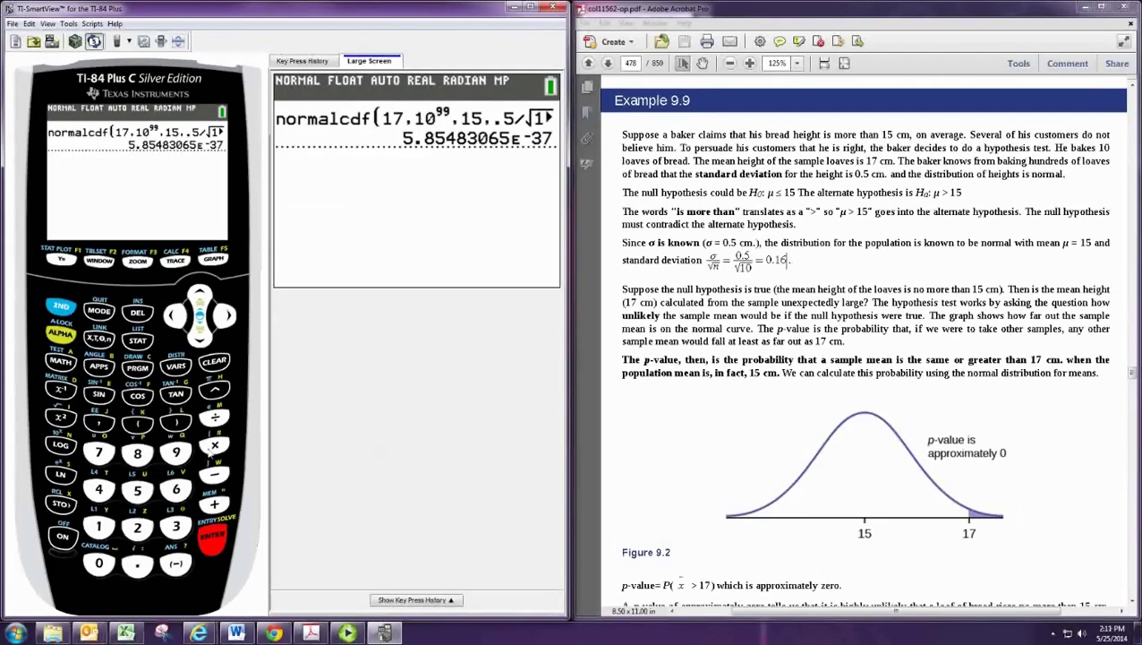
# Step: Double the answer with Ans*2, giving 1.17096613E-36
pyautogui.click(213, 446)
pyautogui.click(138, 528)
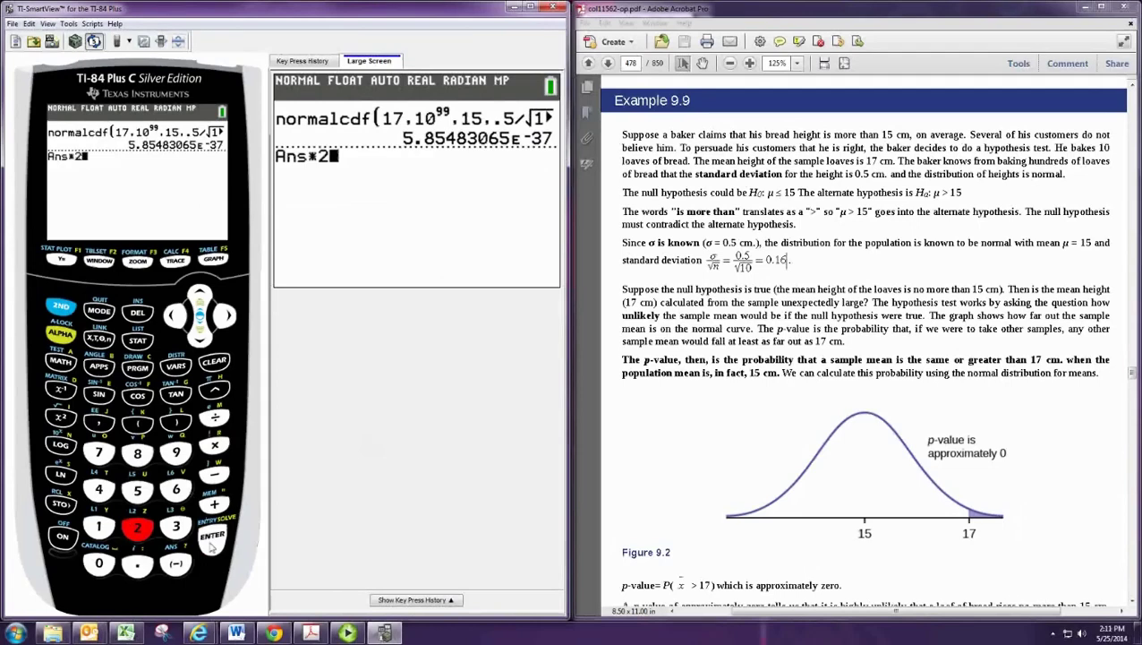
pyautogui.click(213, 537)
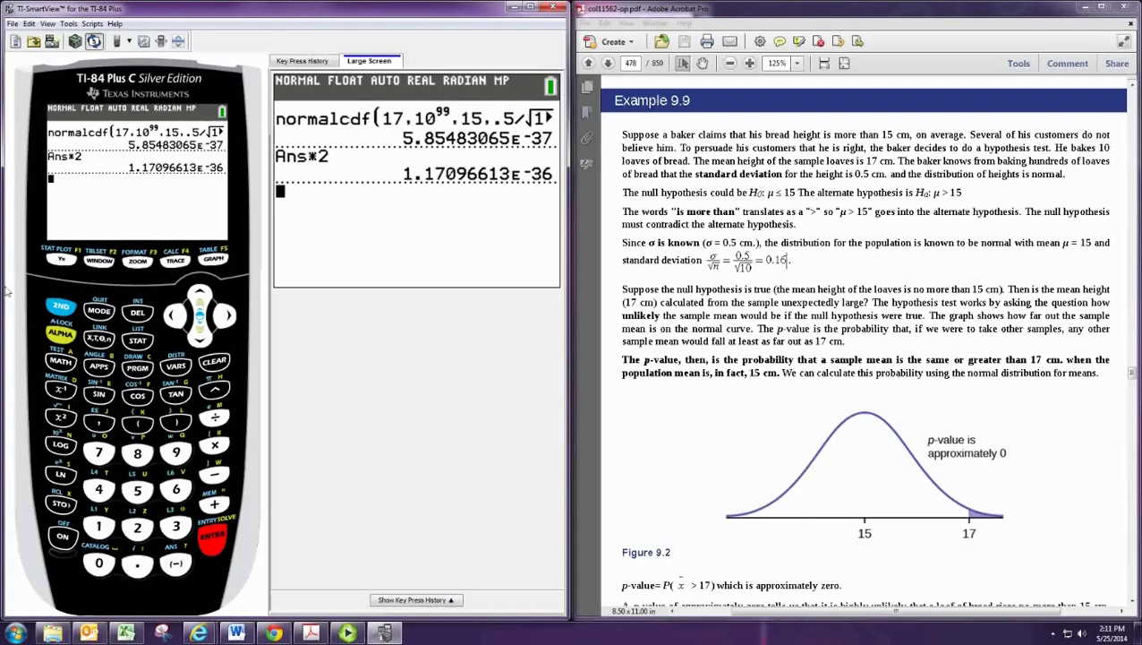
# Step: Rerun normalcdf with lower -10^99 and upper 14 for the left tail, giving 1.2754E-10
pyautogui.click(60, 306)
pyautogui.click(176, 366)
pyautogui.click(199, 336)
pyautogui.click(212, 537)
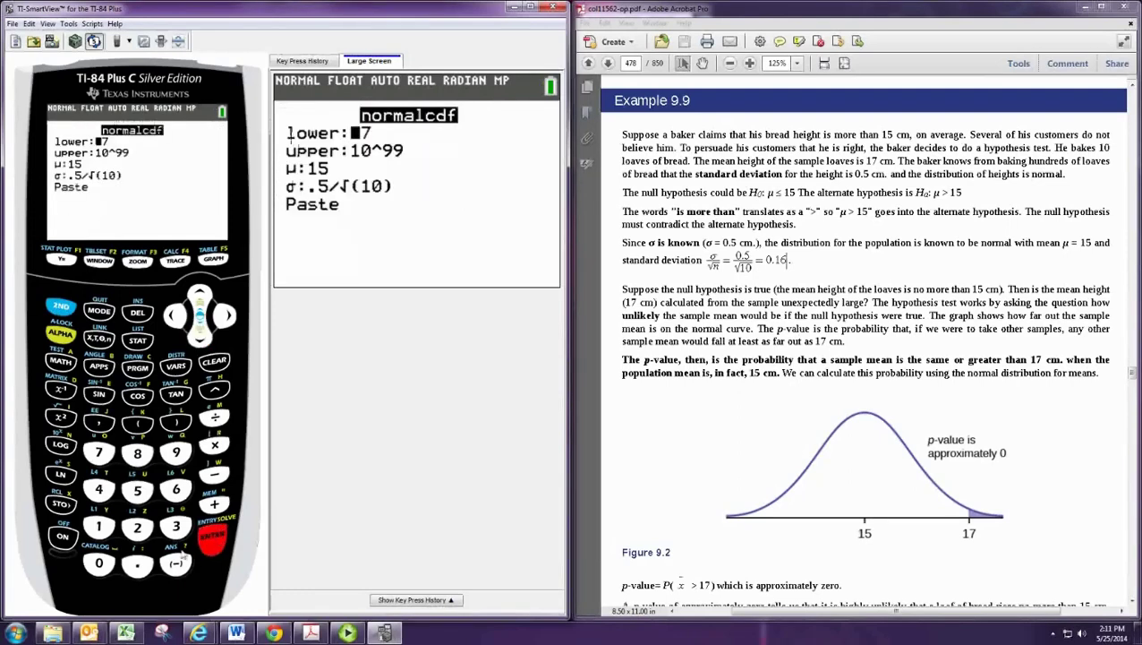
pyautogui.click(99, 526)
pyautogui.click(99, 563)
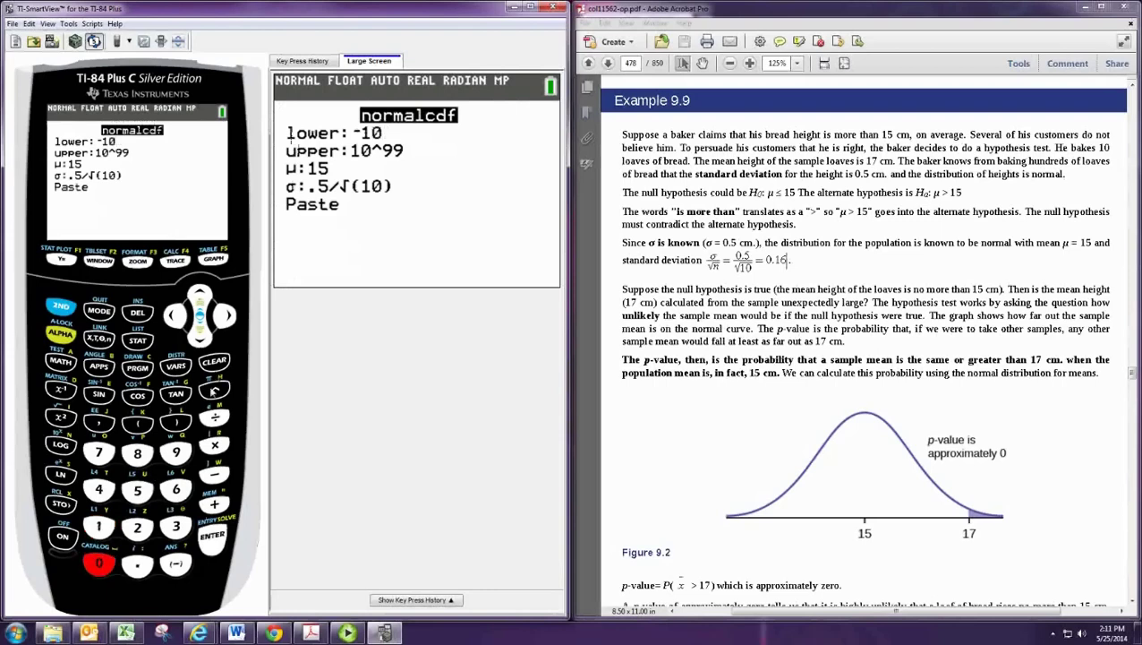
pyautogui.click(215, 389)
pyautogui.click(176, 454)
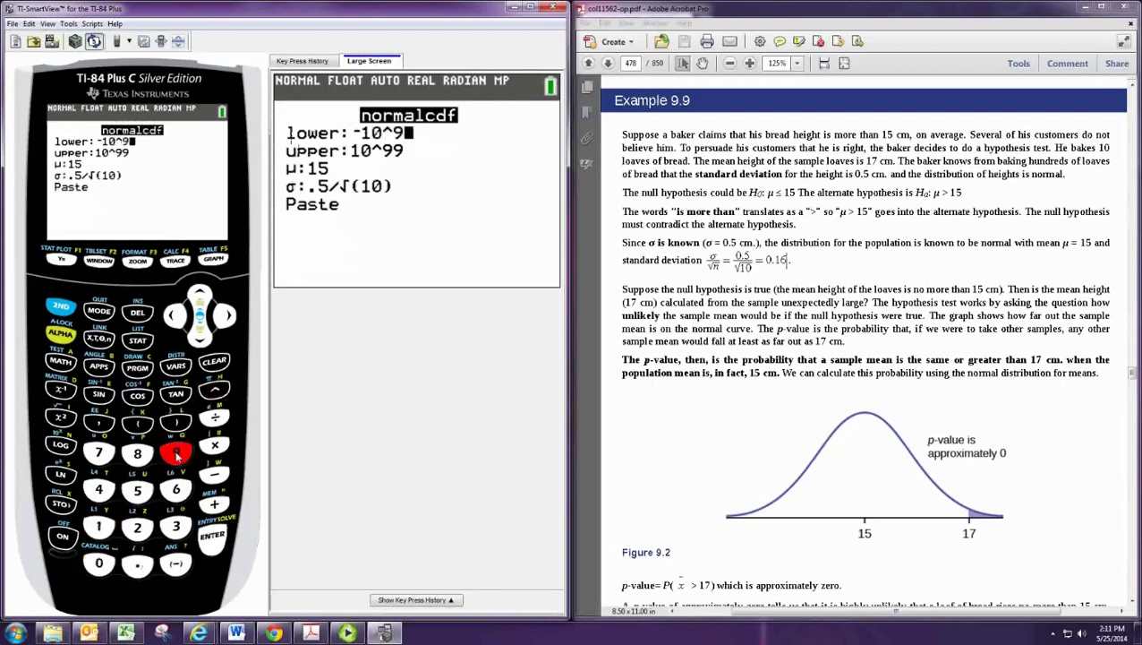
pyautogui.click(99, 489)
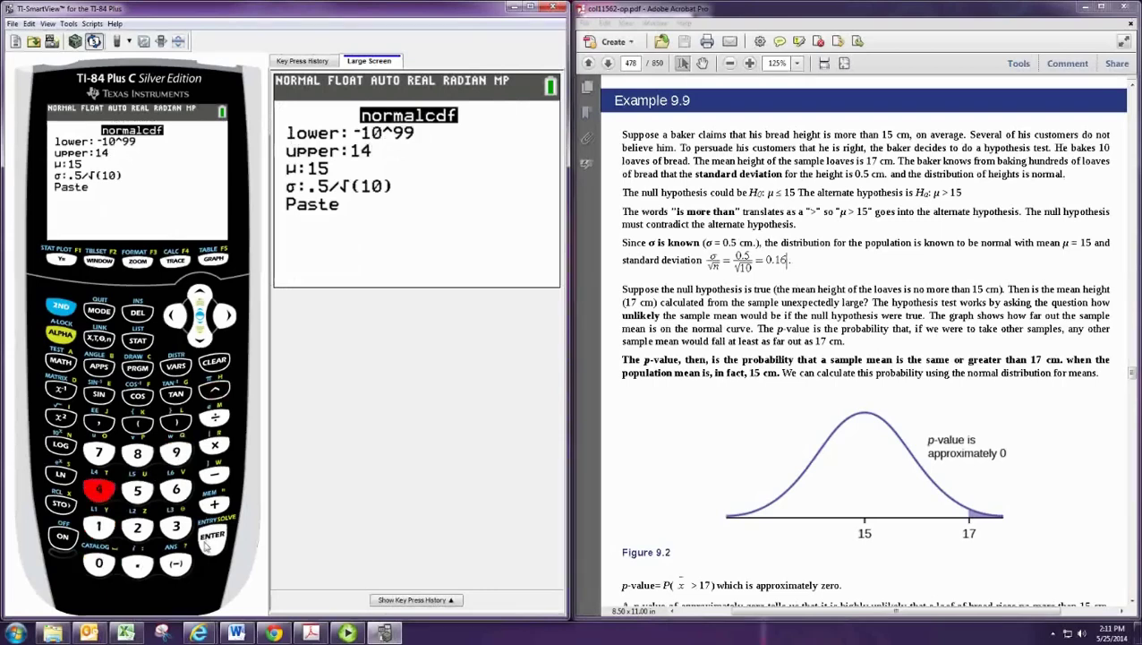
pyautogui.click(212, 537)
pyautogui.click(207, 543)
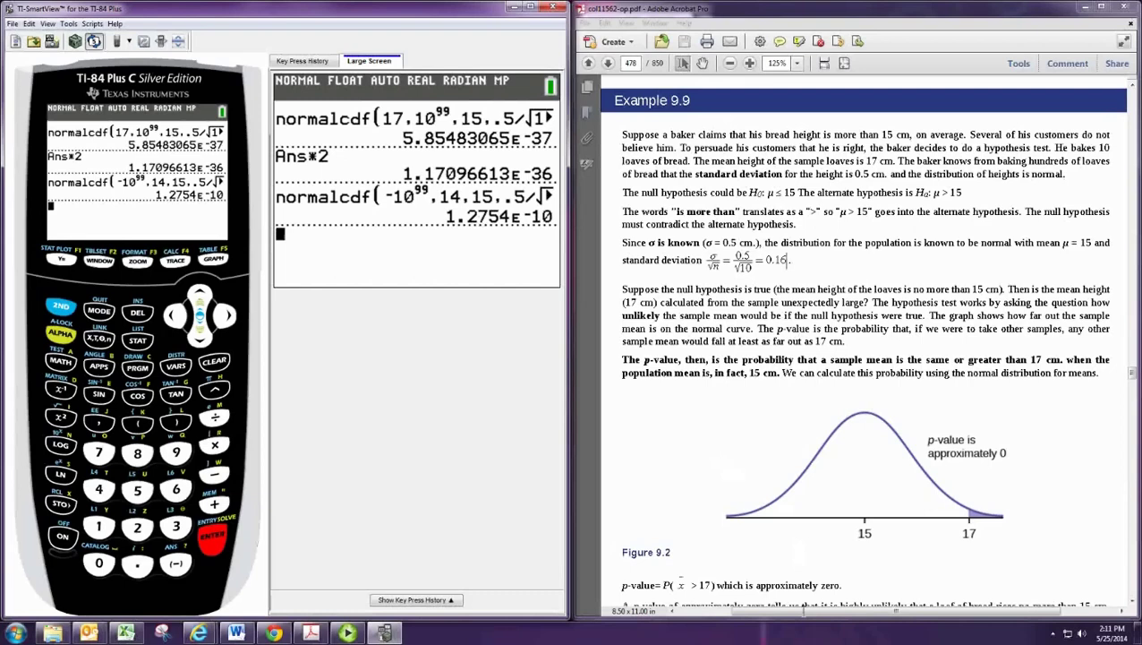
# Step: Page the textbook from Example 9.14 to Example 9.17 and clear the calculator screen
pyautogui.click(785, 259)
pyautogui.scroll(-1, 786, 260)
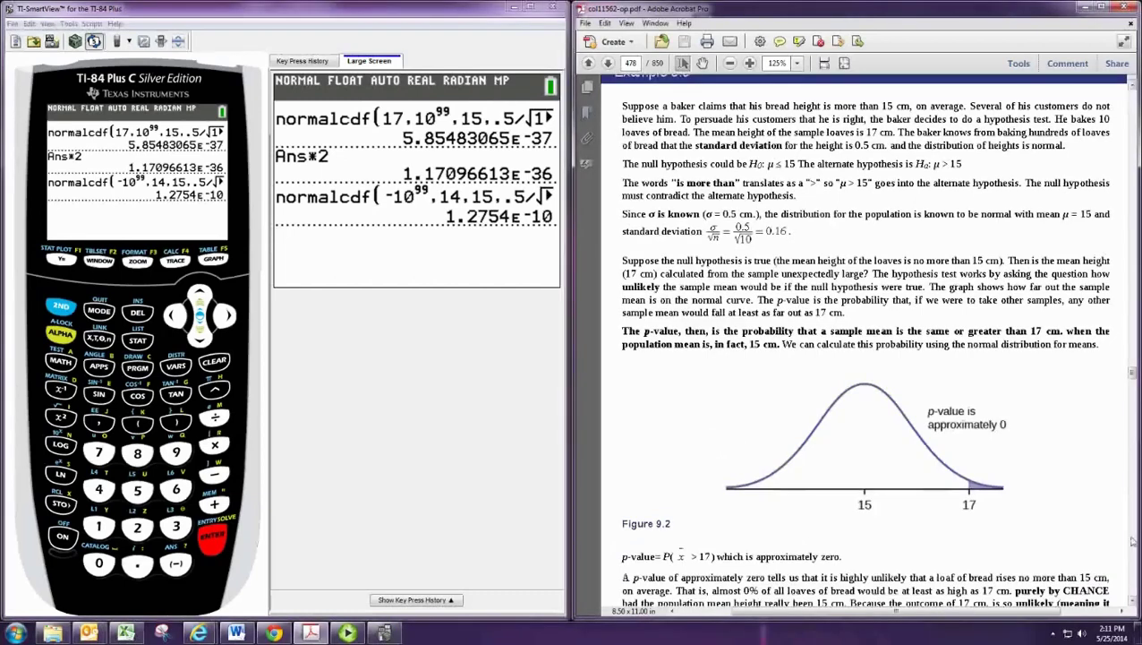
pyautogui.click(1132, 576)
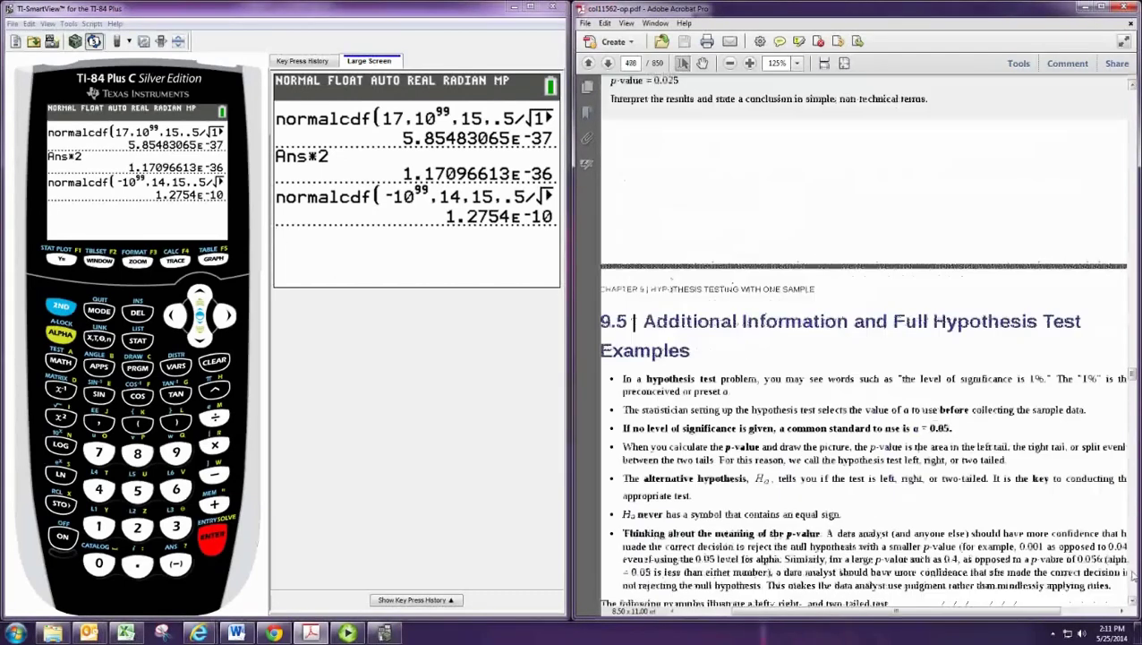
pyautogui.click(1132, 576)
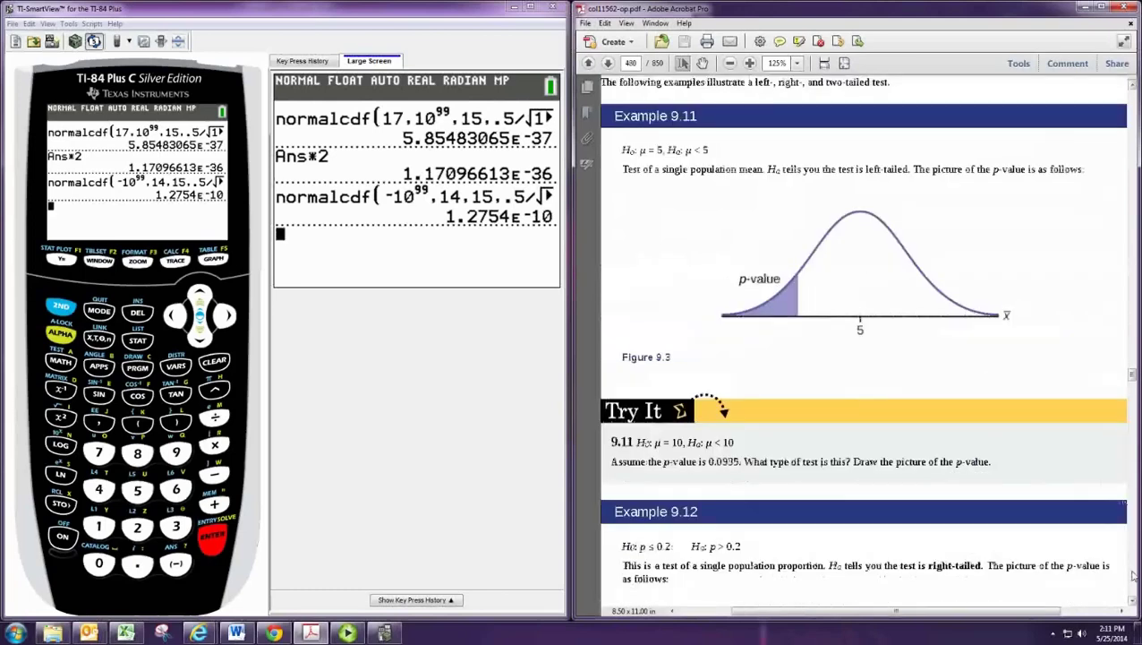
pyautogui.click(1132, 575)
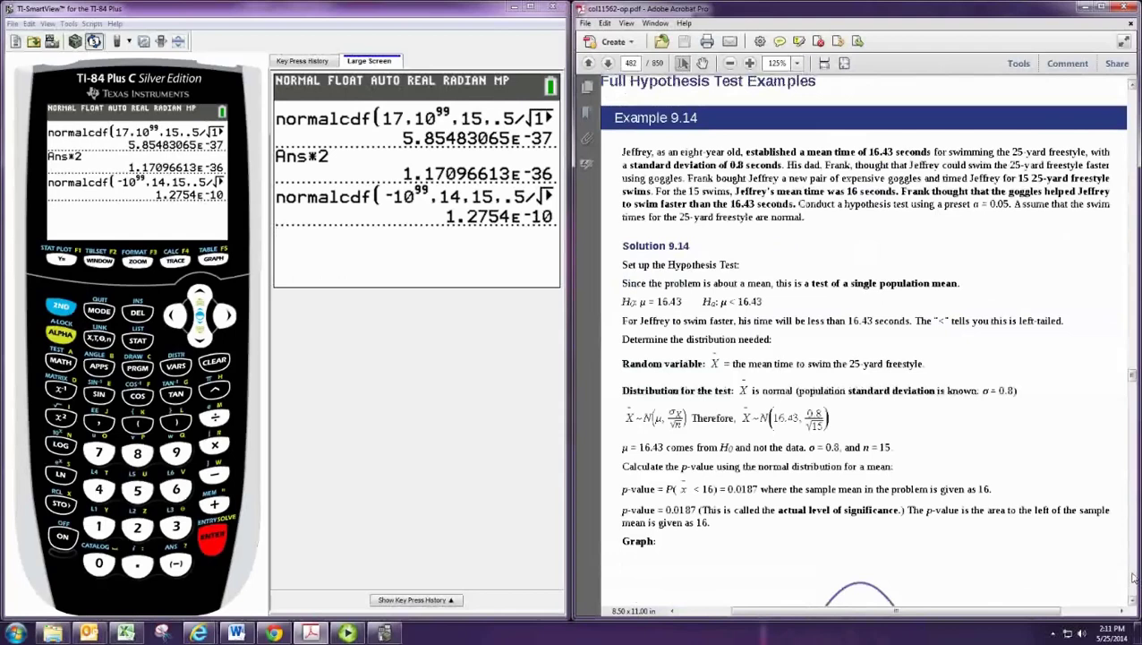
pyautogui.click(1132, 577)
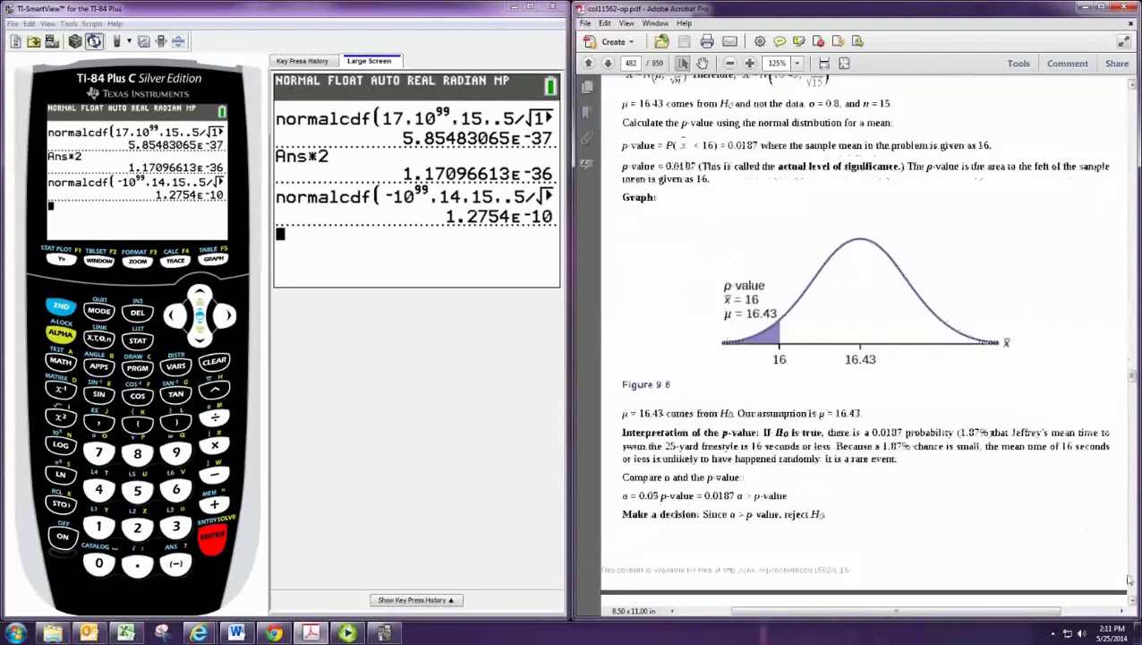
pyautogui.click(1129, 581)
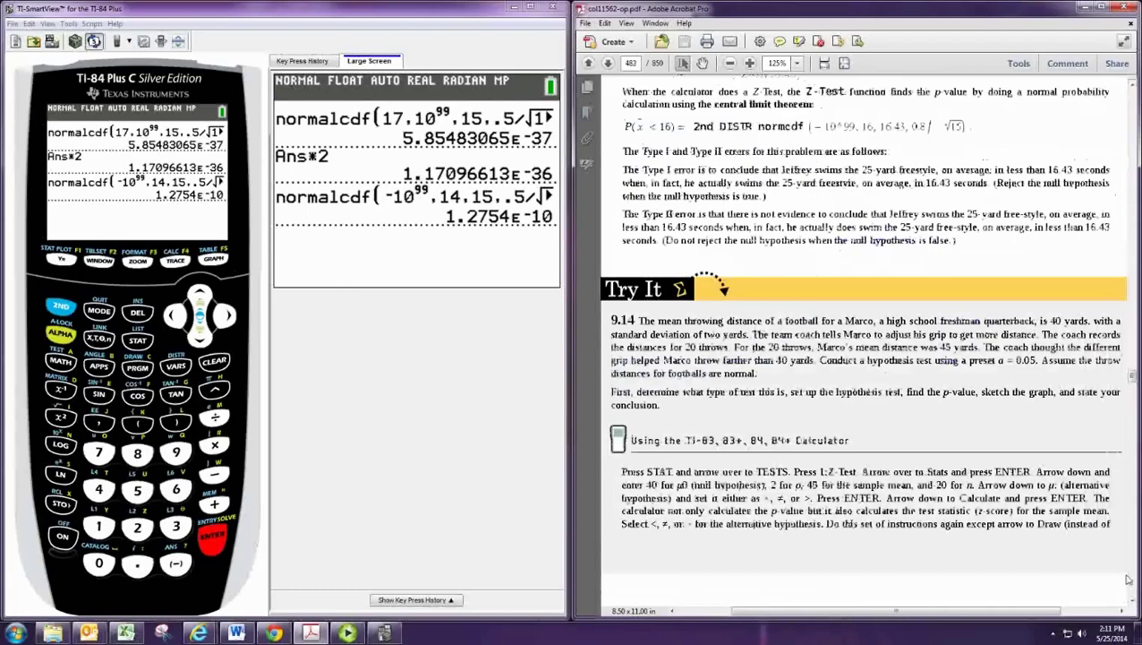
pyautogui.click(1129, 580)
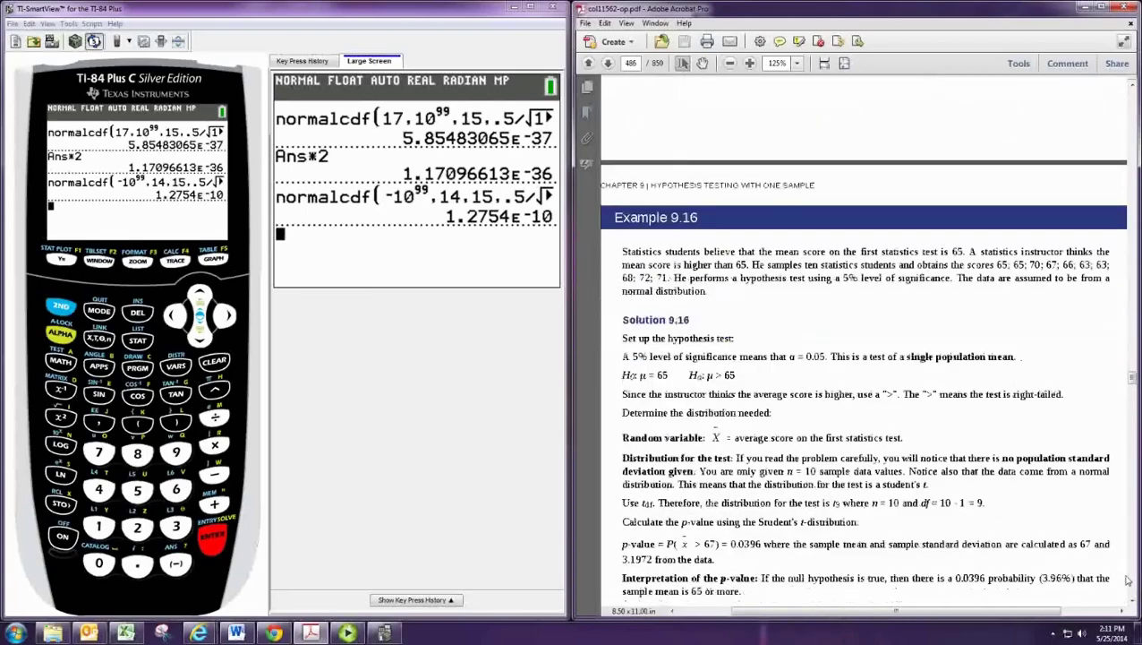
pyautogui.click(1129, 580)
pyautogui.click(1129, 580)
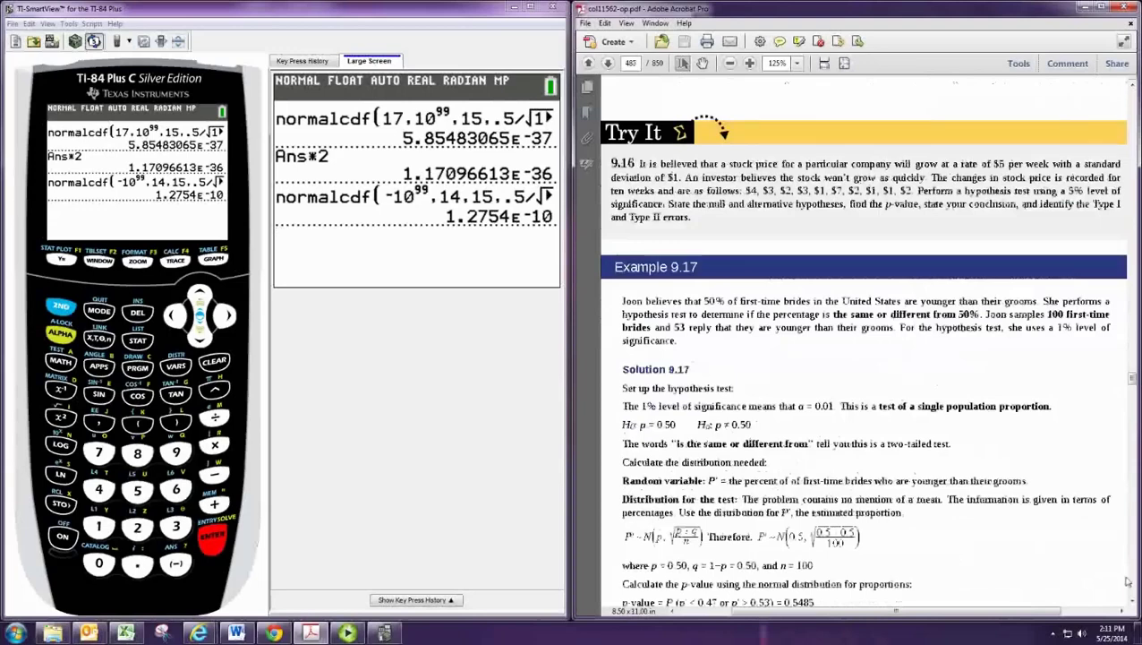
pyautogui.click(214, 361)
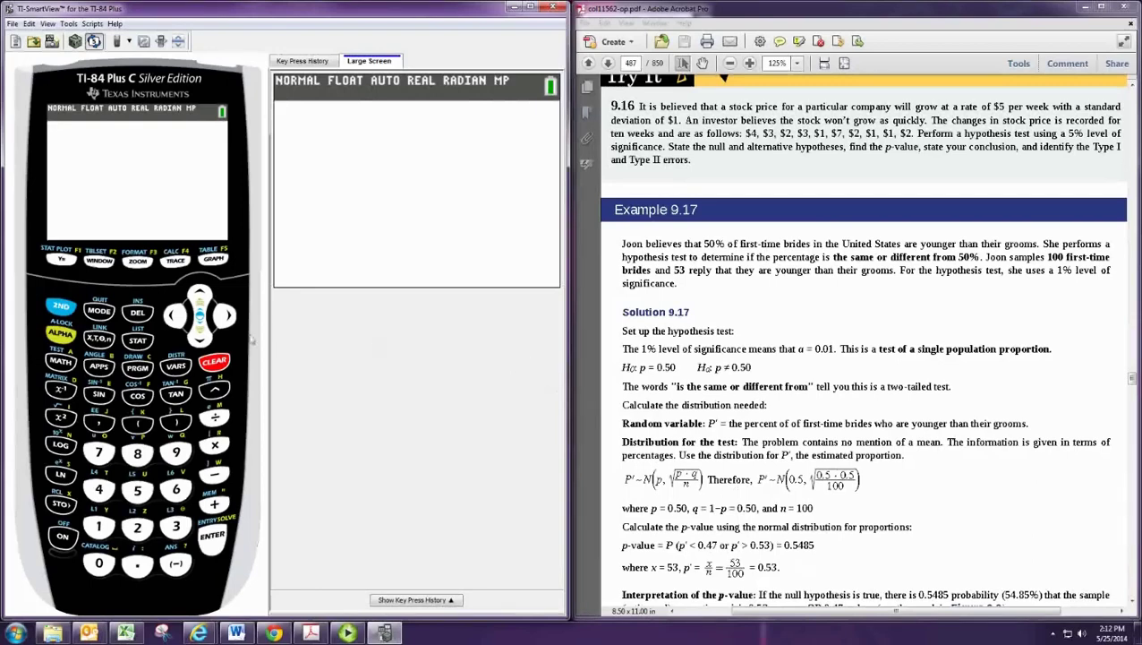
# Step: Start normalcdf with lower bound .53, upper bound 10^99 and mean .5
pyautogui.click(64, 308)
pyautogui.click(175, 366)
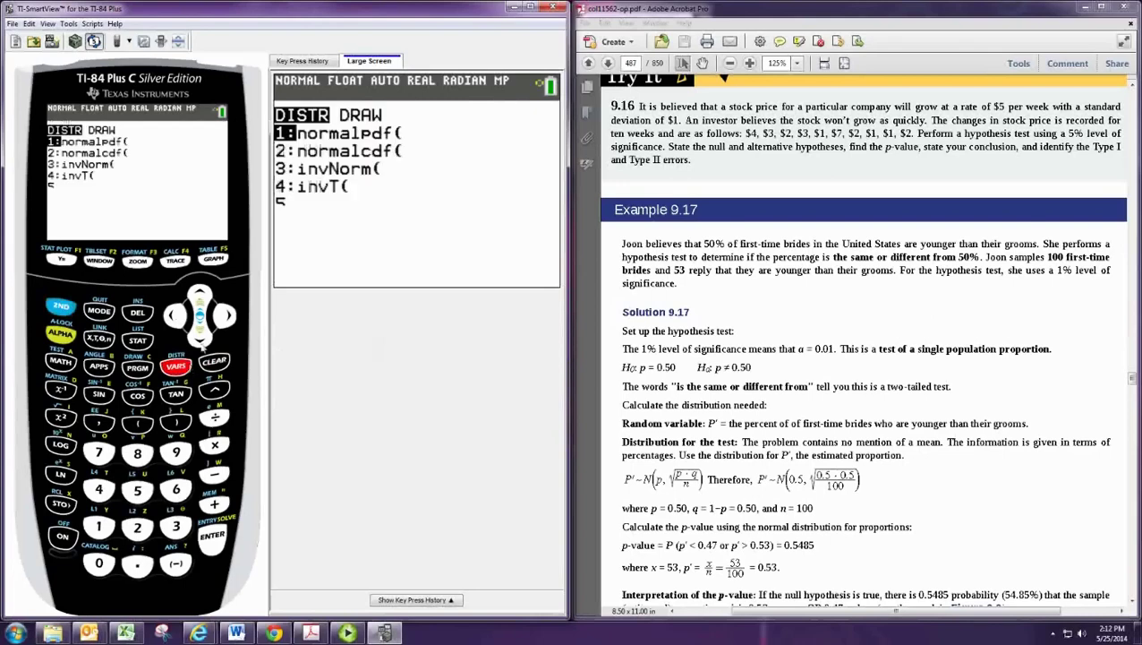
pyautogui.click(200, 337)
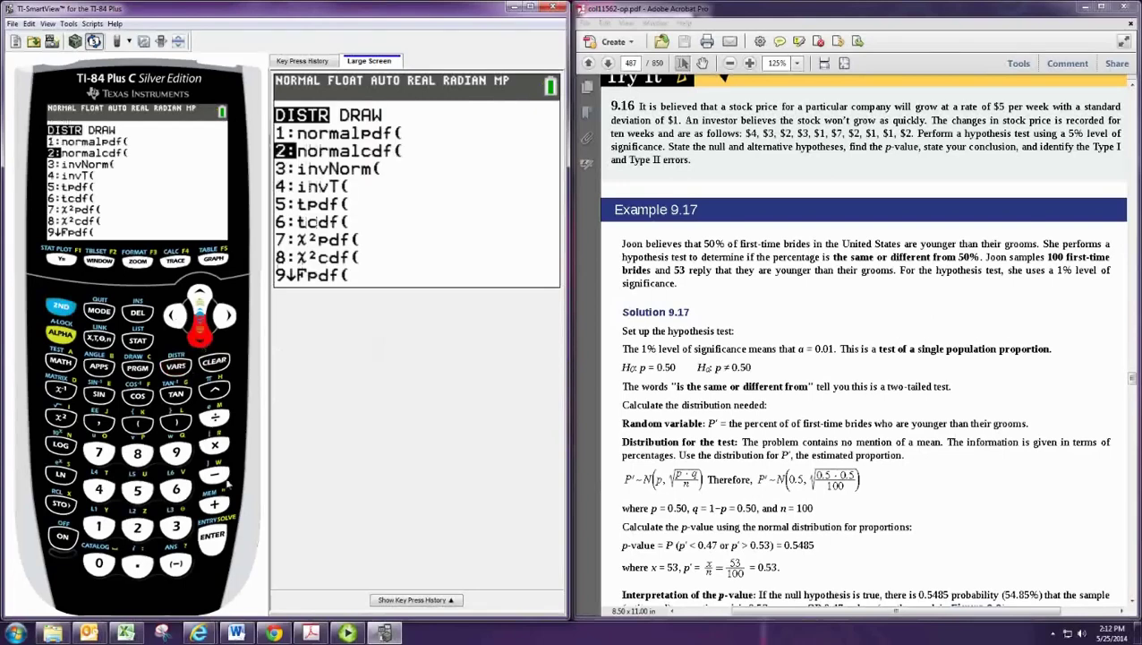
pyautogui.click(211, 533)
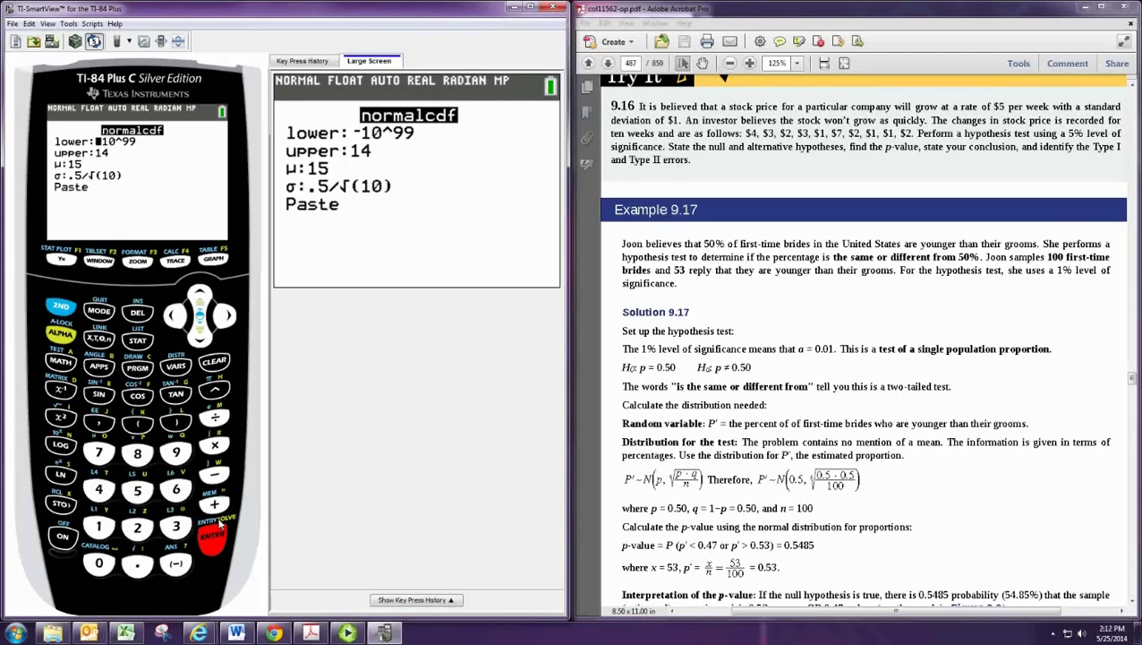
pyautogui.write('.')
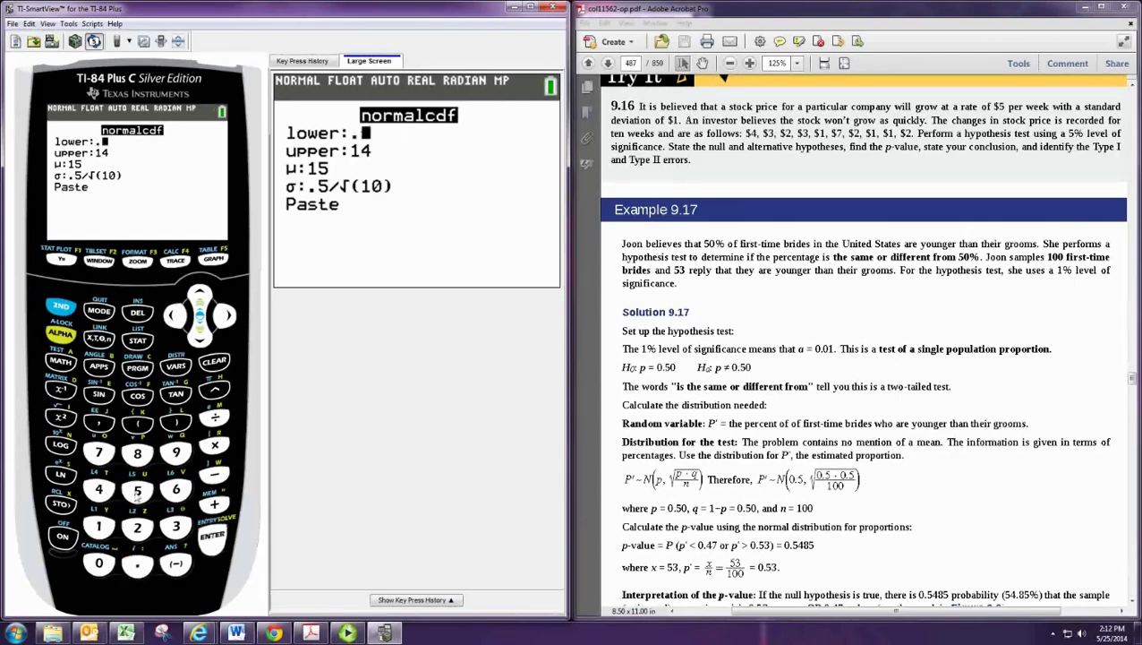
pyautogui.write('5')
pyautogui.click(177, 526)
pyautogui.click(212, 535)
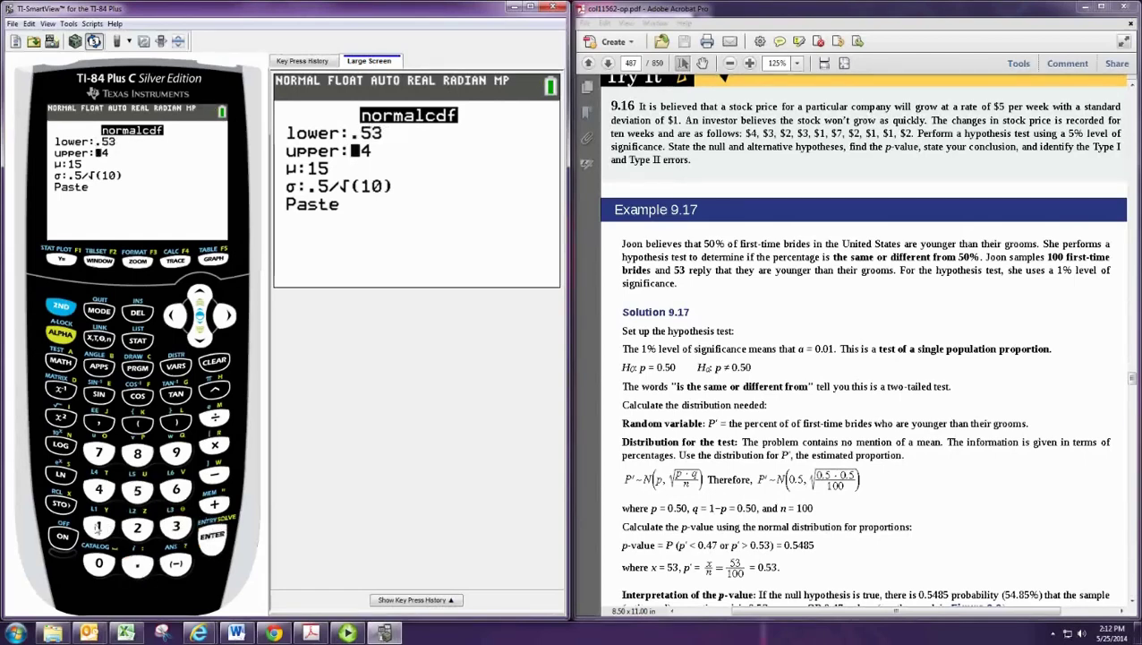
pyautogui.click(98, 526)
pyautogui.click(102, 561)
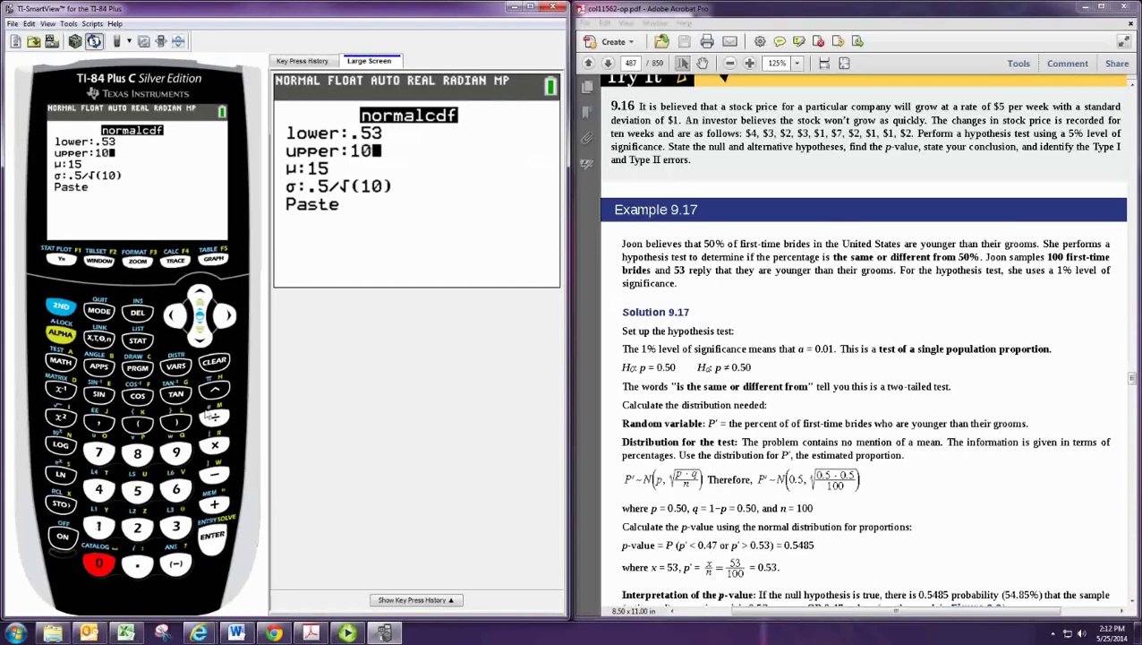
pyautogui.write('^99')
pyautogui.click(212, 535)
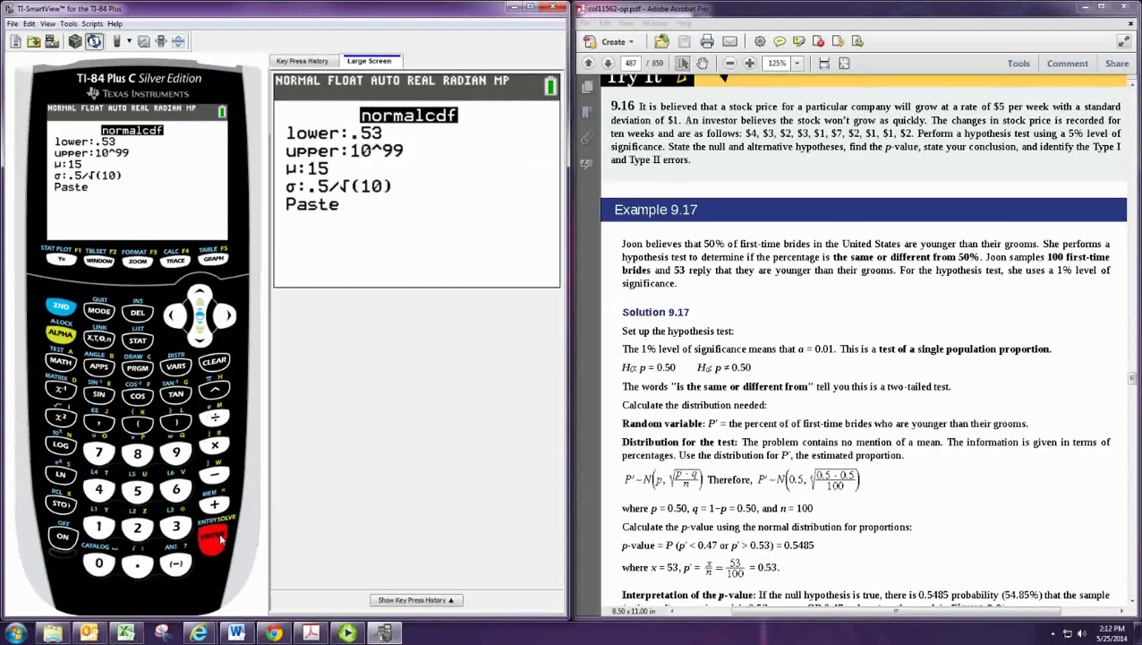
pyautogui.write('.5')
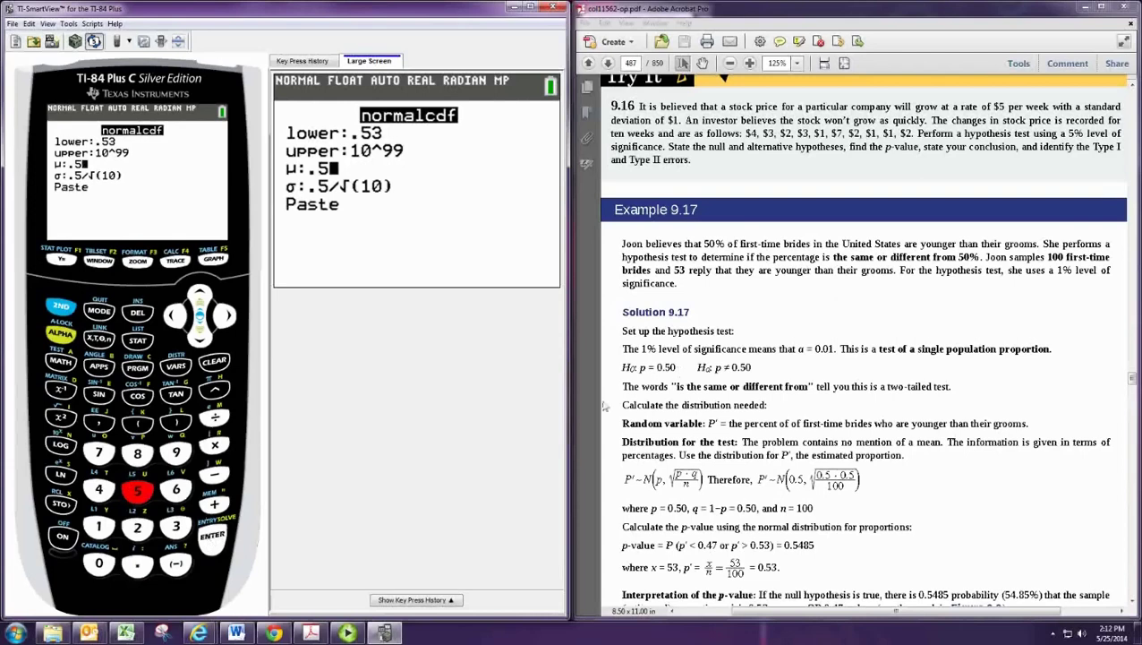
# Step: Set σ to √(.5*(1-.5)/100) and paste the normalcdf command to the home screen
pyautogui.click(199, 336)
pyautogui.click(60, 305)
pyautogui.click(60, 417)
pyautogui.click(137, 563)
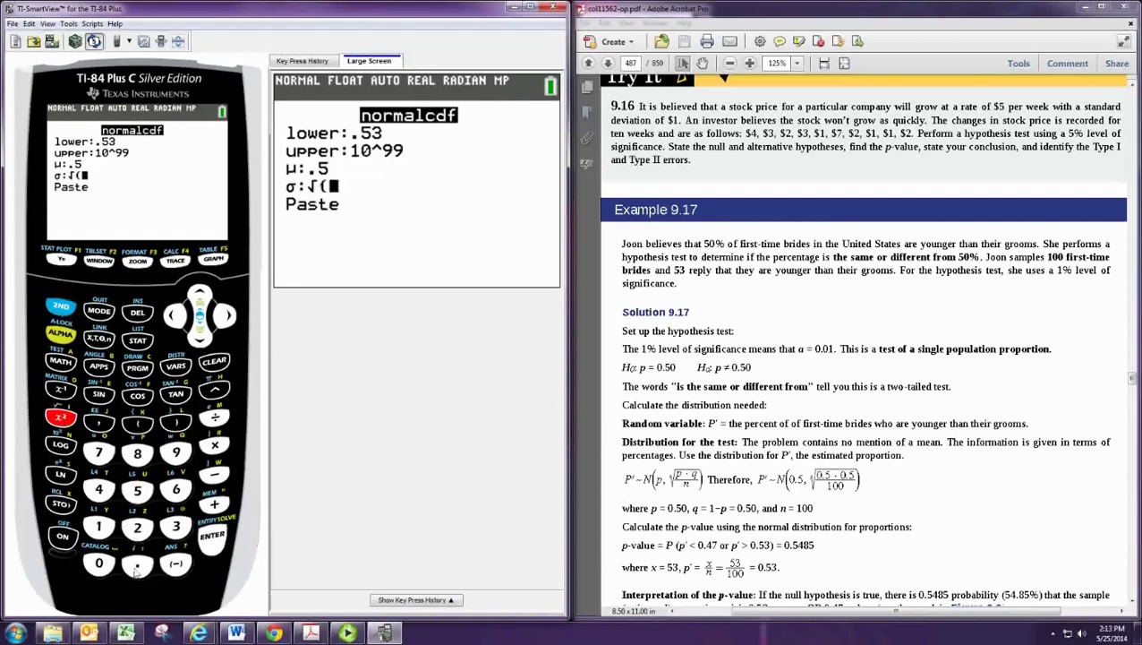
pyautogui.click(137, 490)
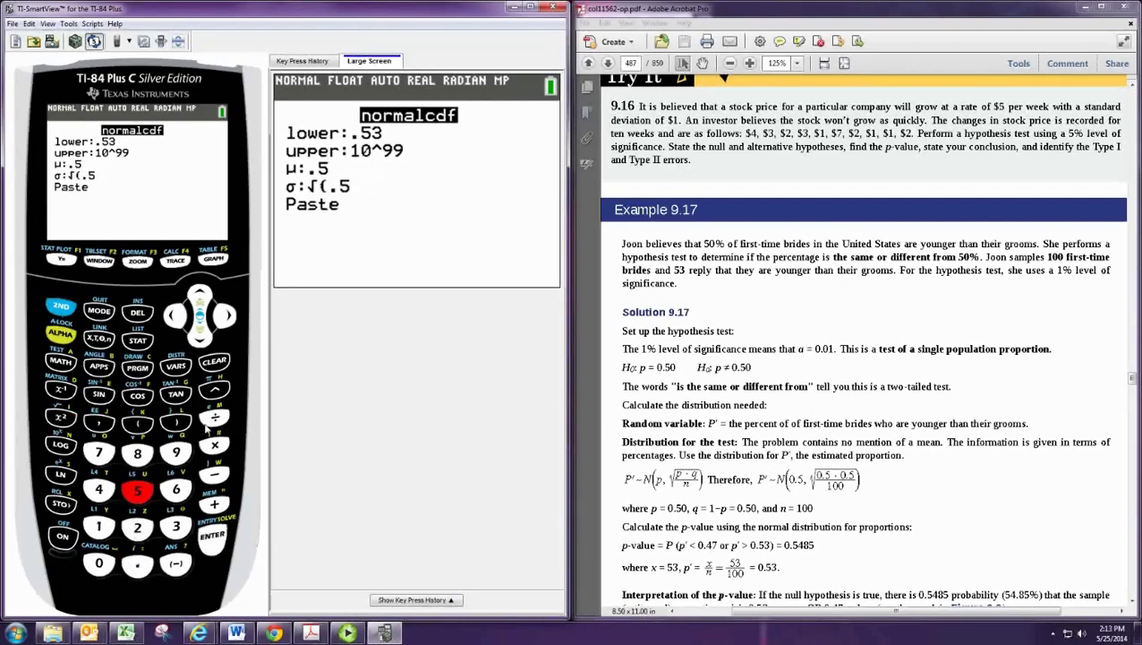
pyautogui.write('*(1-.5')
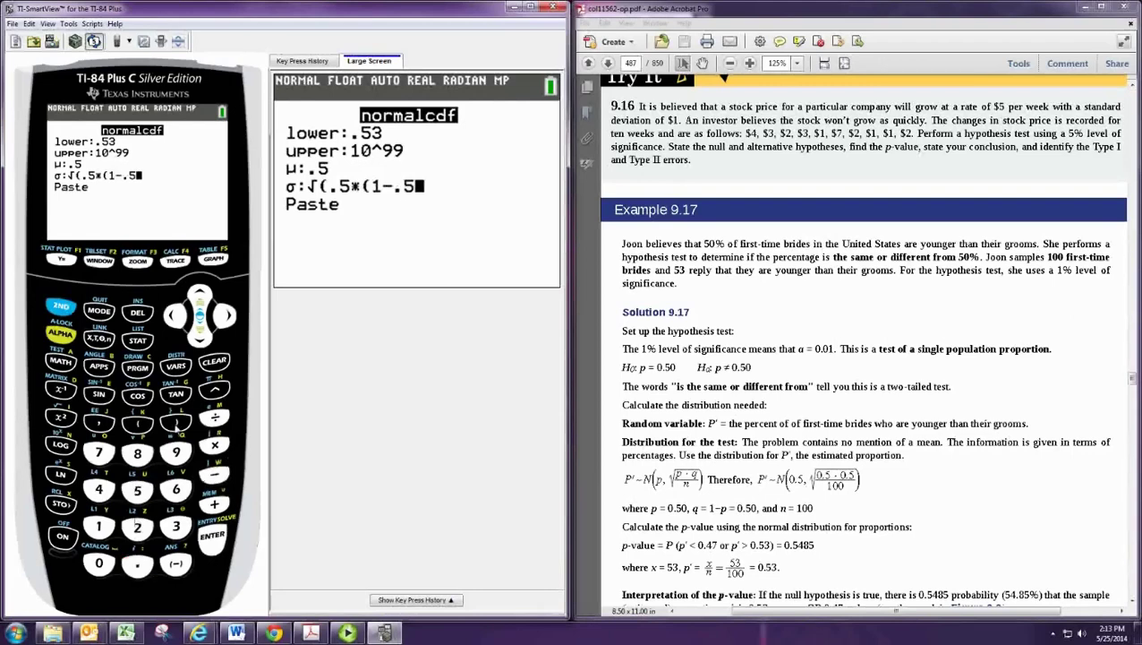
pyautogui.write(')')
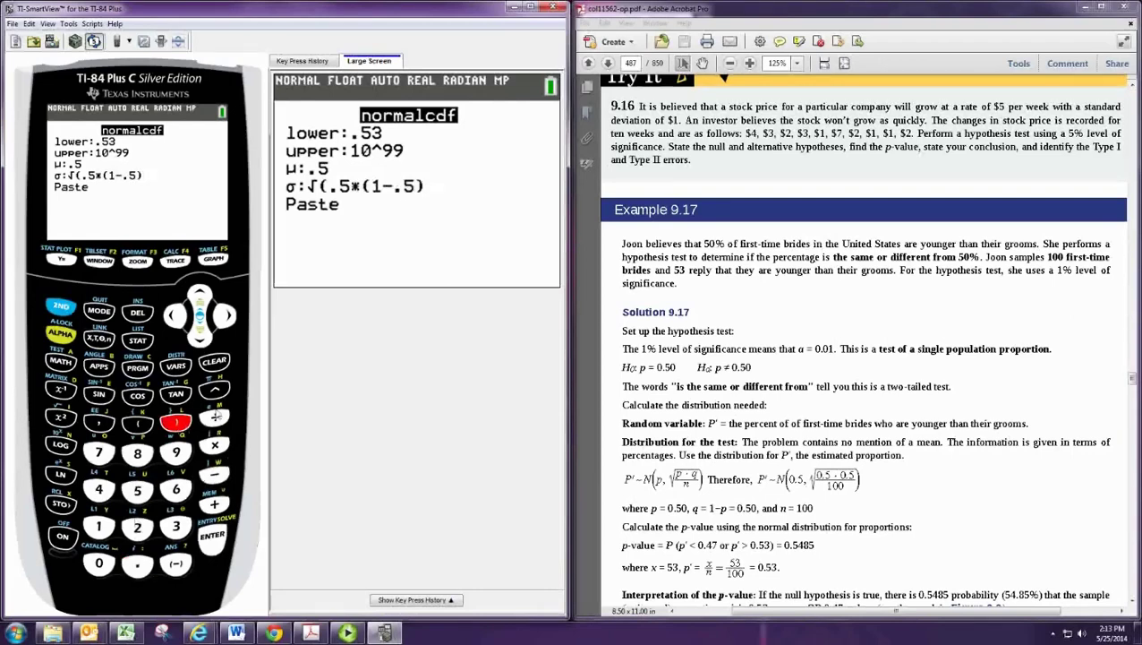
pyautogui.click(215, 418)
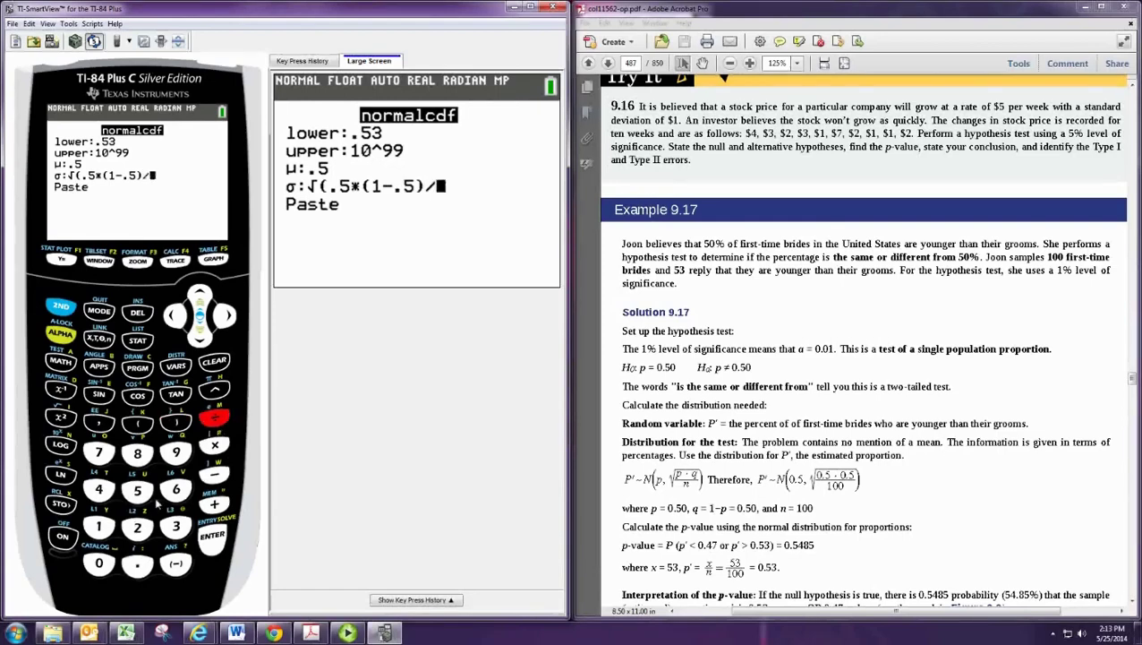
pyautogui.click(98, 526)
pyautogui.click(99, 564)
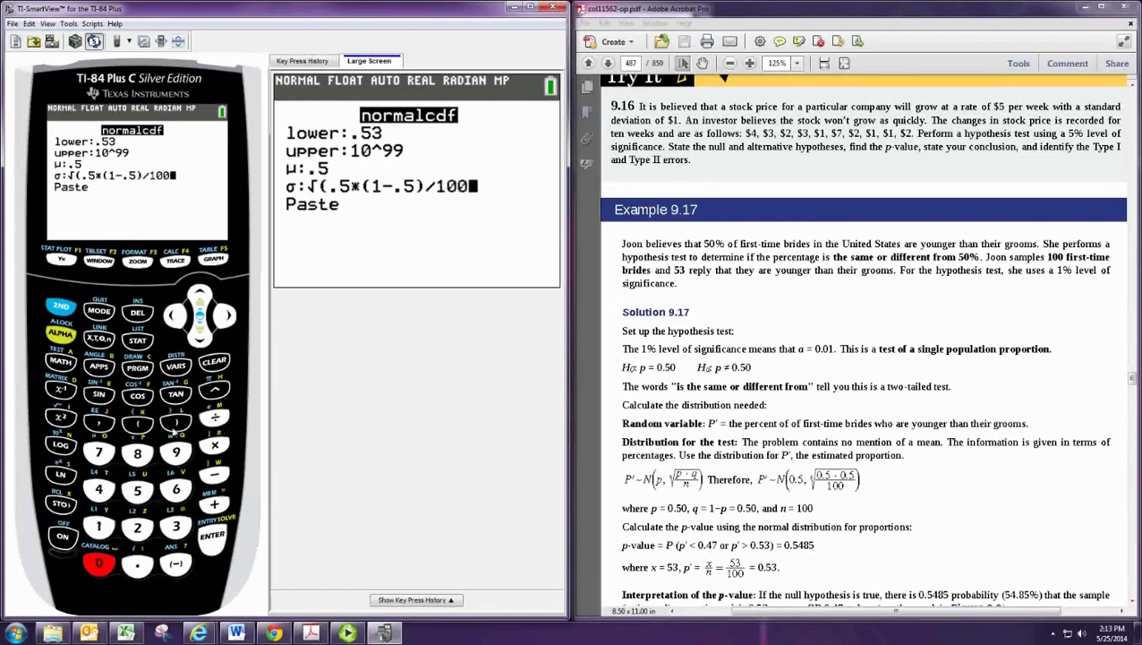
pyautogui.click(175, 421)
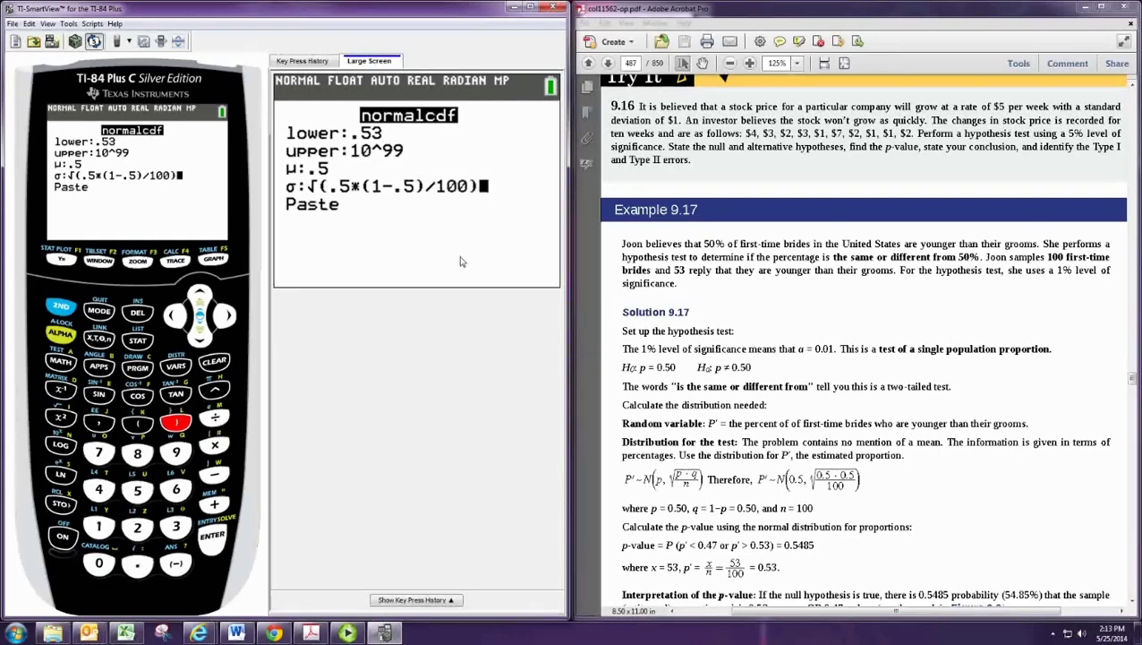
pyautogui.click(200, 338)
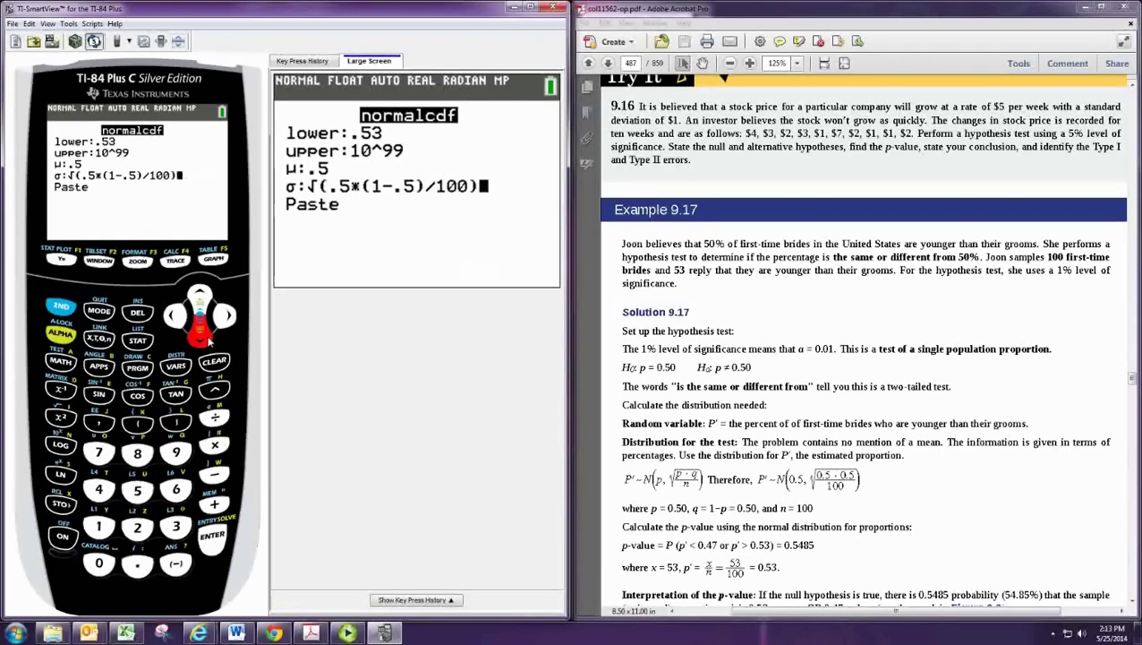
pyautogui.click(213, 537)
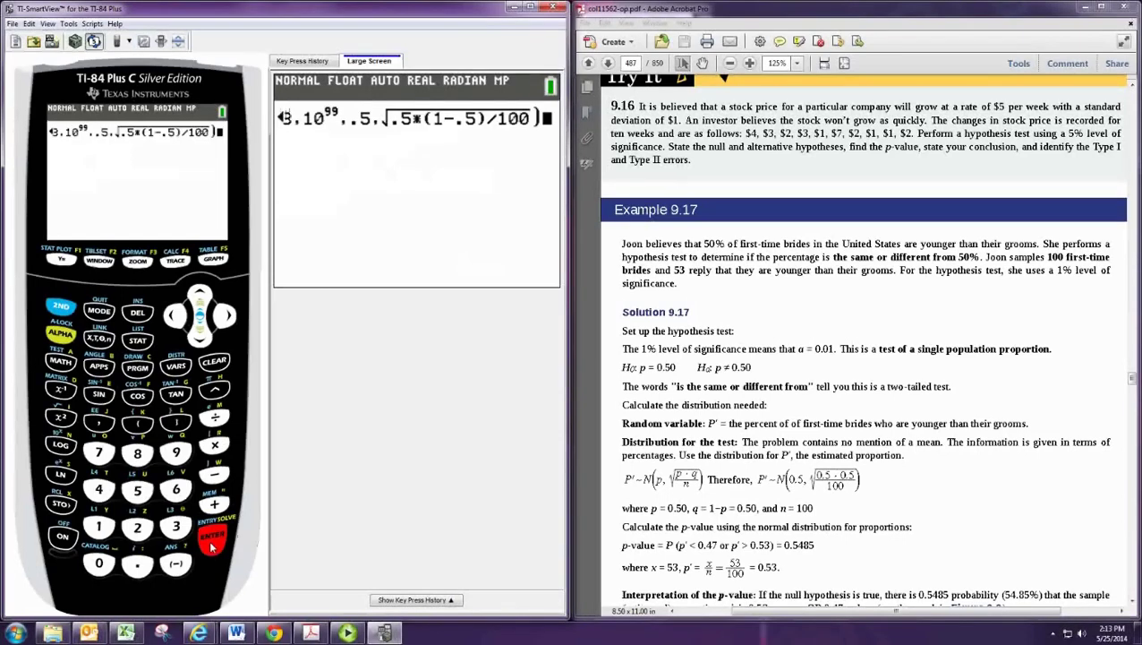
# Step: Evaluate to .2742530646, double it to .5485061291, and highlight the textbook's 0.5485
pyautogui.click(213, 542)
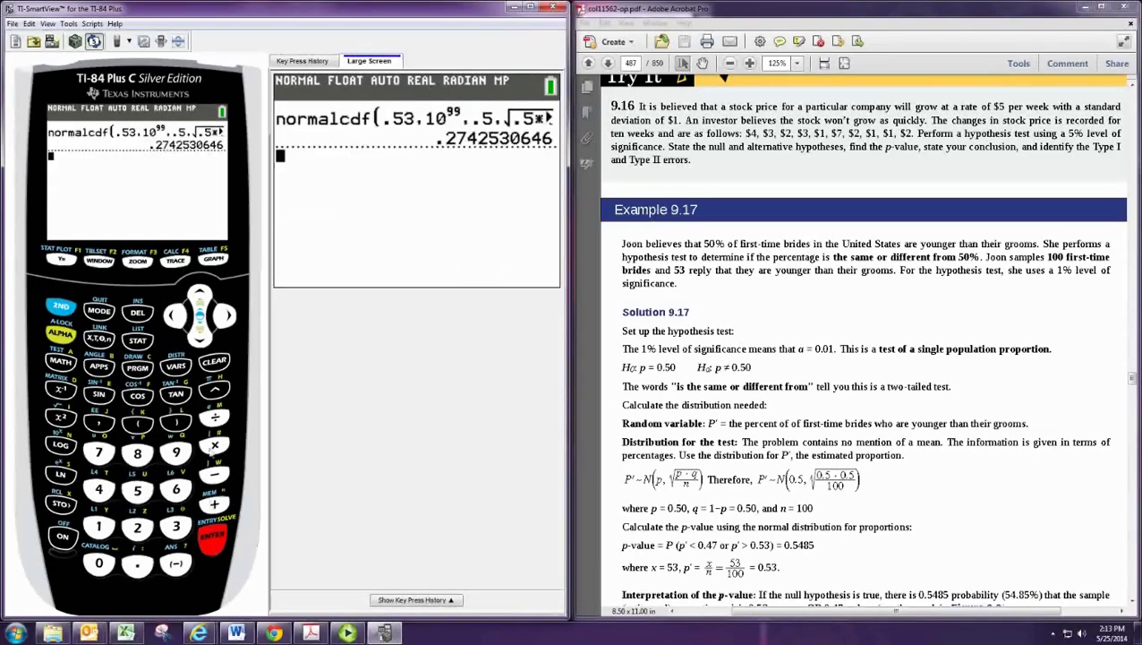
pyautogui.click(214, 444)
pyautogui.click(137, 527)
pyautogui.click(212, 542)
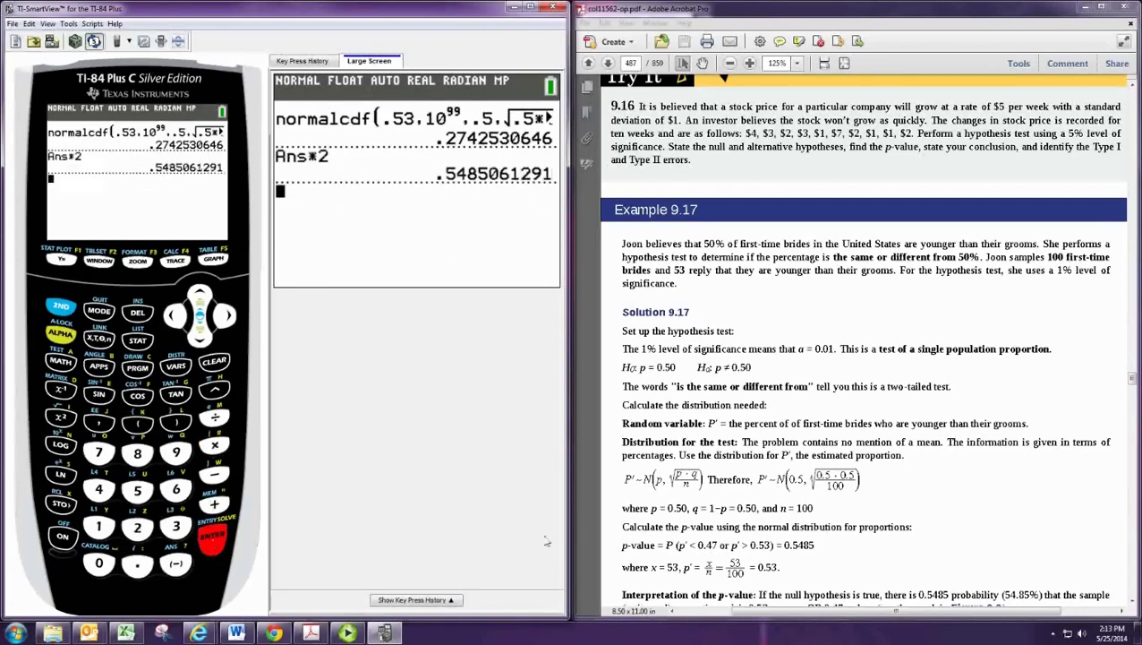
pyautogui.doubleClick(803, 544)
pyautogui.click(814, 545)
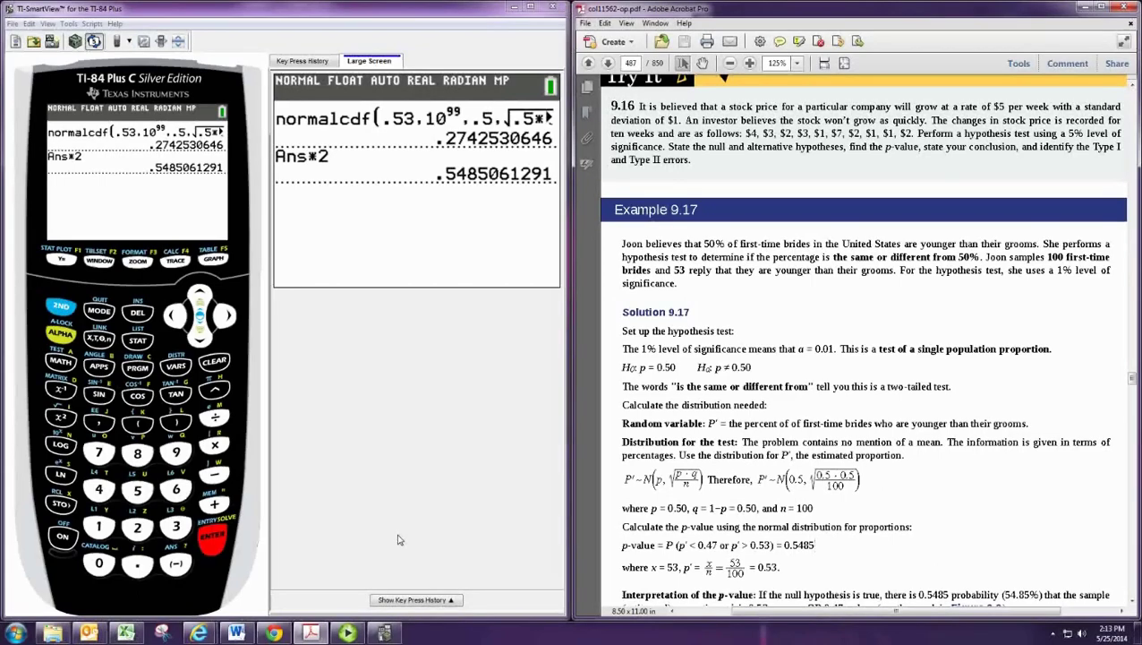
# Step: Scroll the PDF down to Figure 9.10, with each tail at 0.27425
pyautogui.scroll(-1, 838, 401)
pyautogui.scroll(-10, 838, 401)
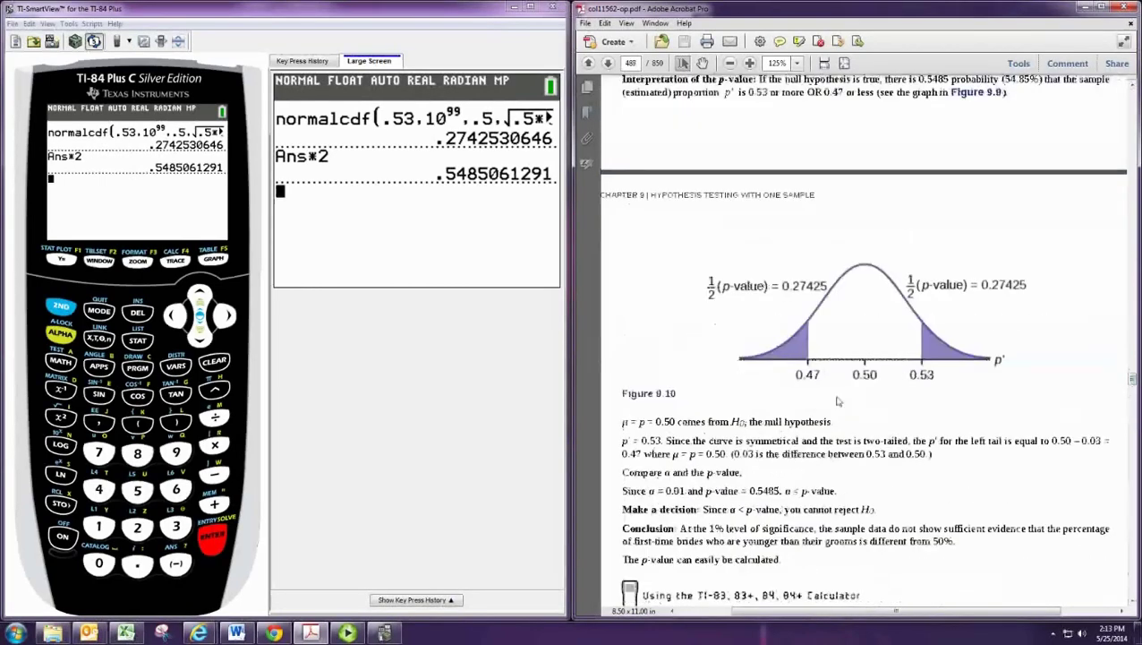